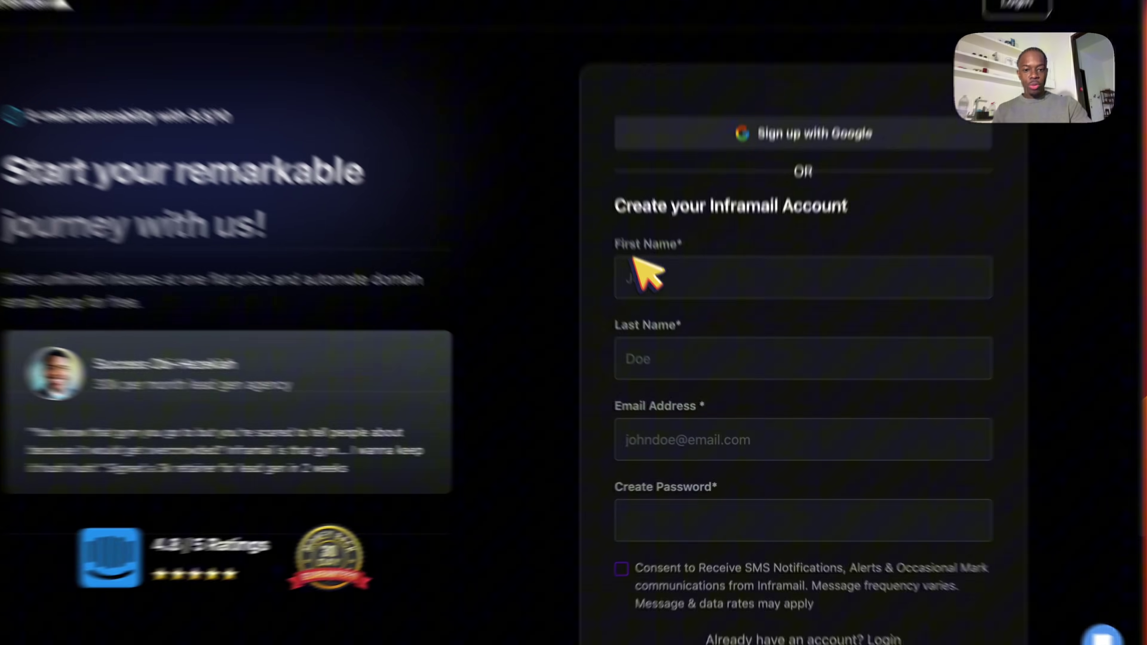
Autofill the first and last name fields and submit the sign-up form to create the account.
left_click(704, 325)
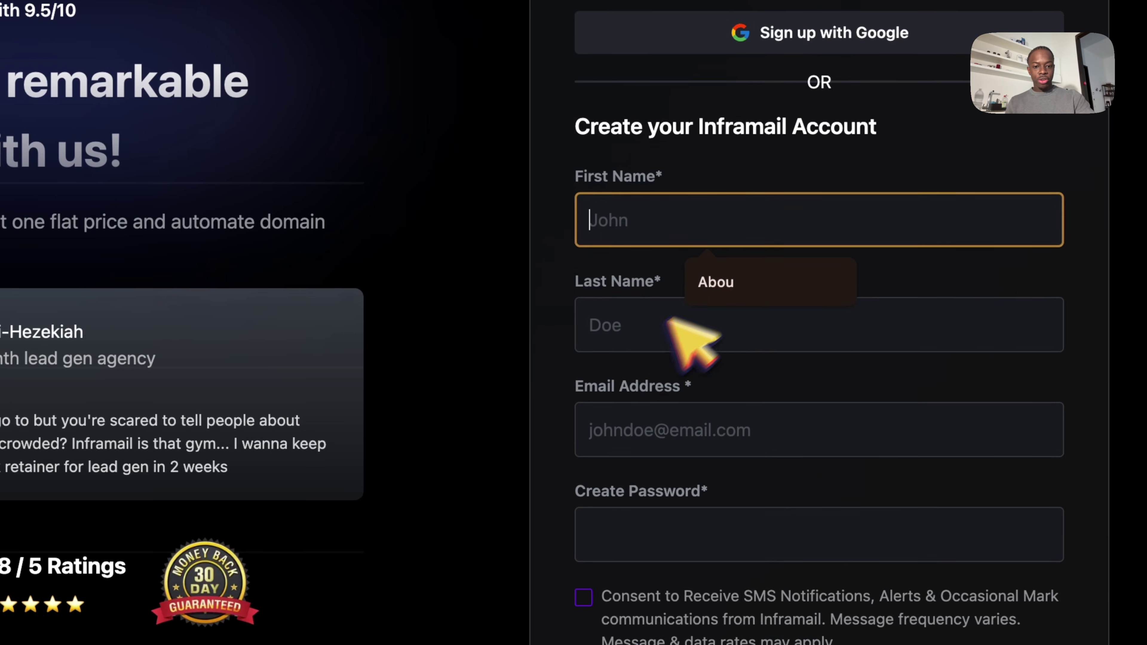
left_click(620, 324)
left_click(523, 409)
scroll(522, 409, "down", 5)
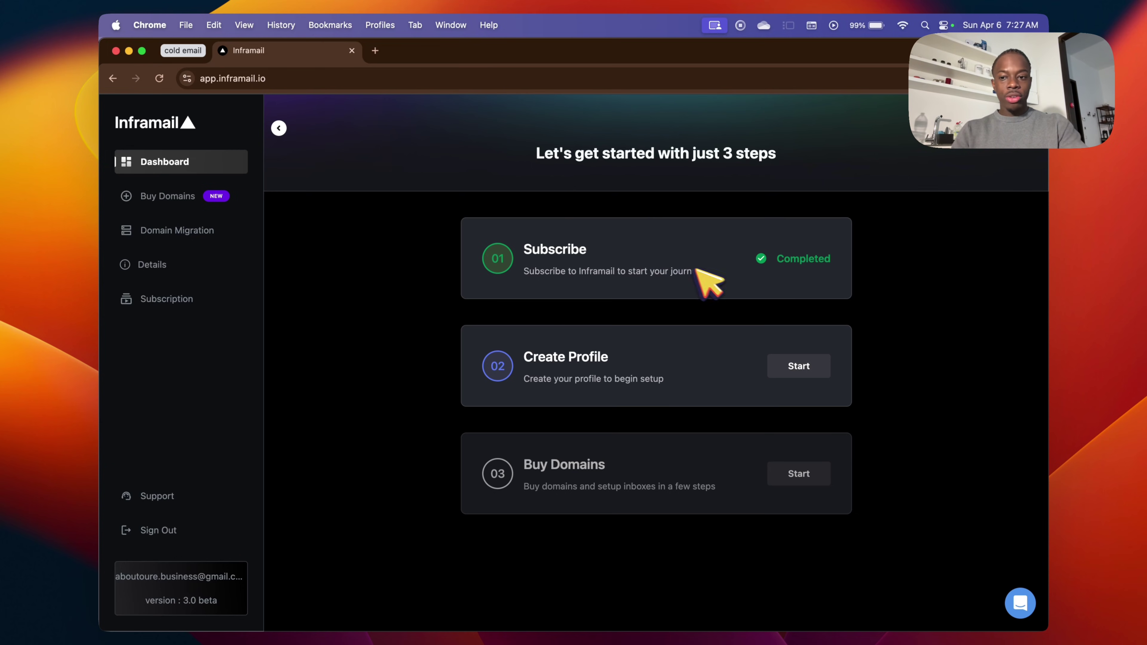
Review the pricing plans' No Extra Cost Per Inbox, Priority Support and Unlimited Email Inboxes features.
left_click(203, 303)
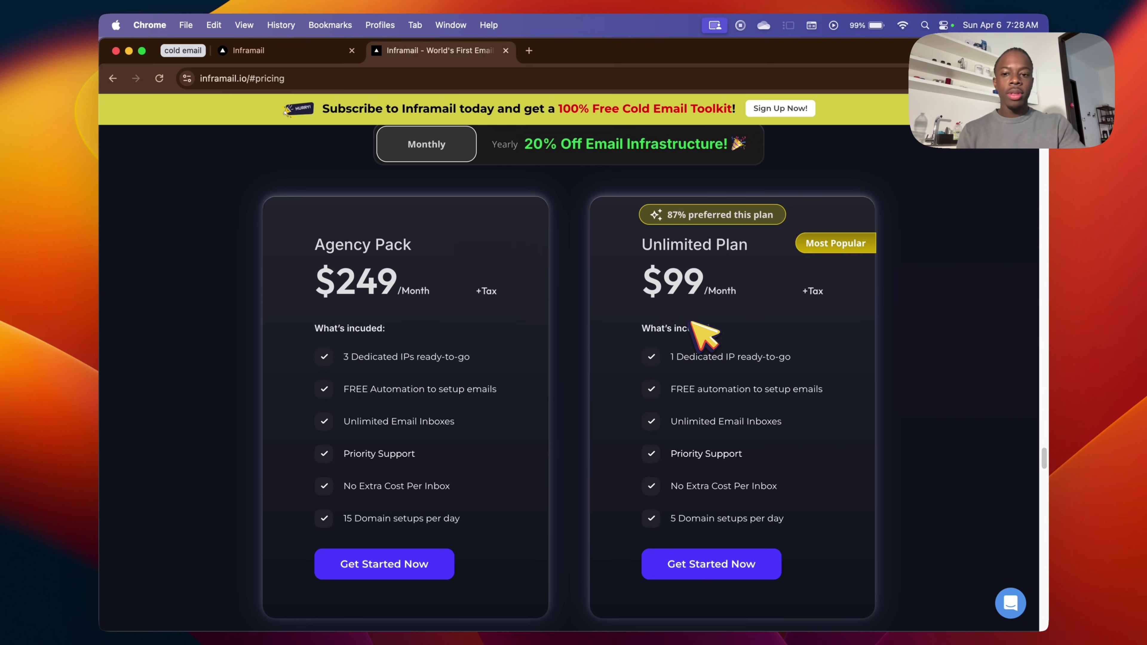
scroll(693, 323, "down", 1)
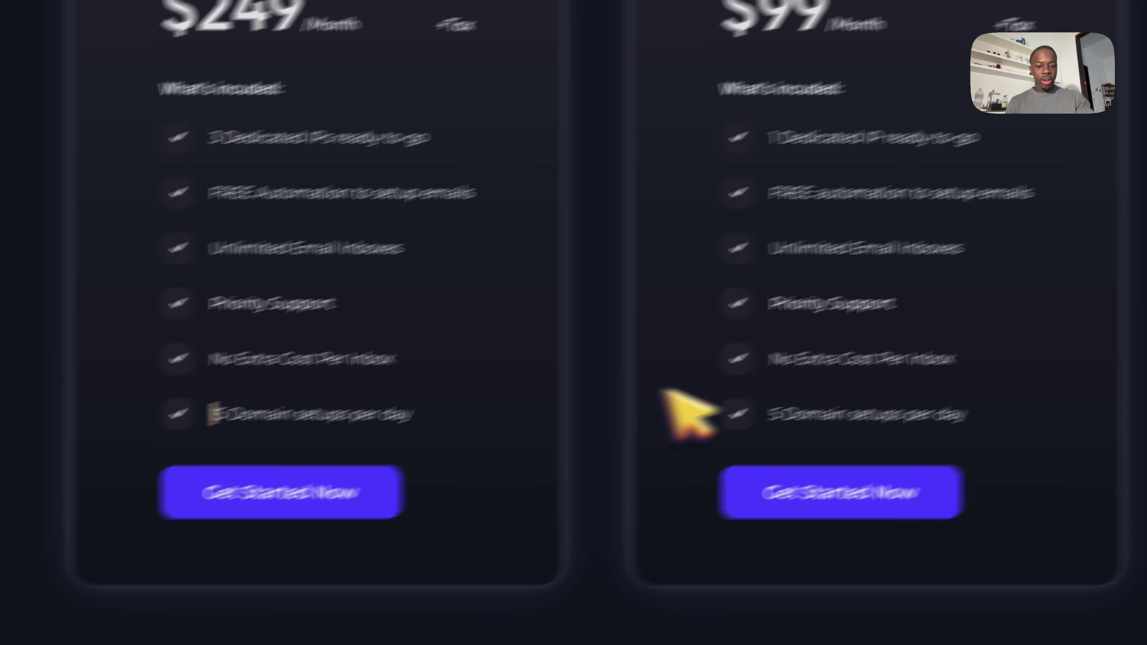
left_click(675, 534)
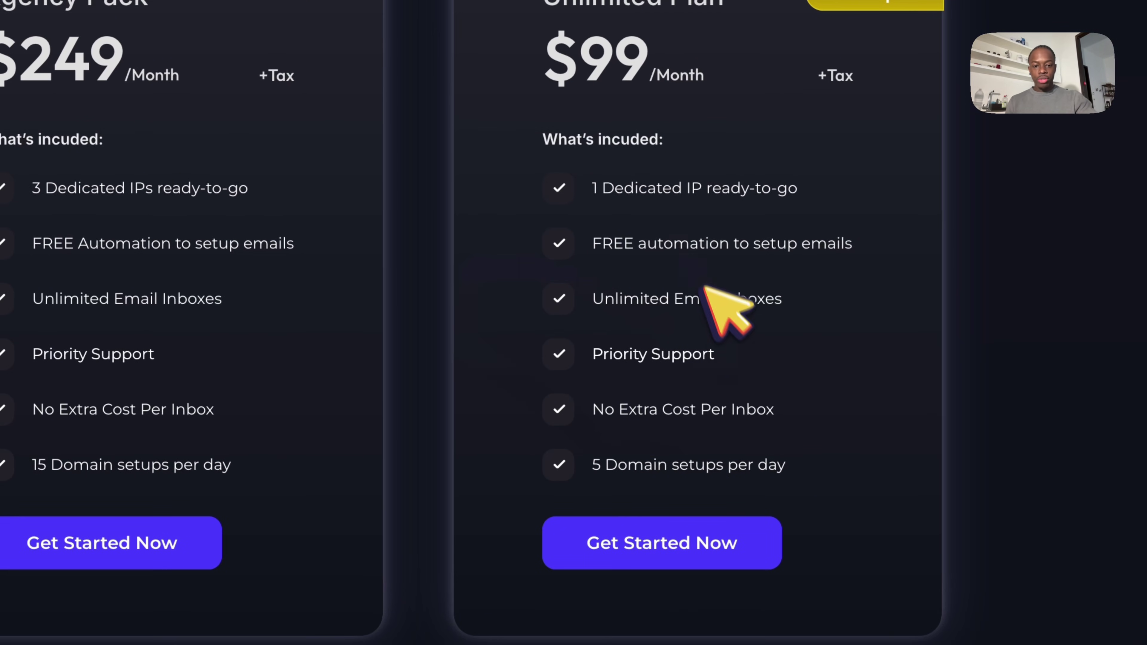
left_click_drag(594, 409, 794, 411)
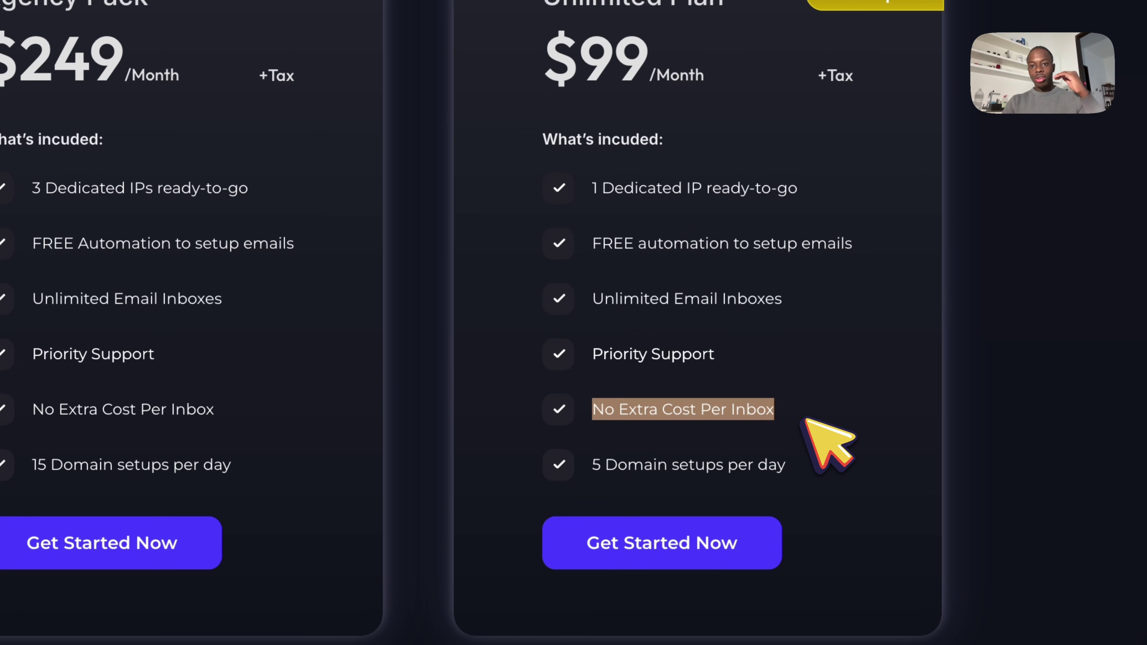
left_click(641, 344)
left_click_drag(633, 342, 781, 308)
left_click(684, 300)
left_click_drag(602, 244, 837, 246)
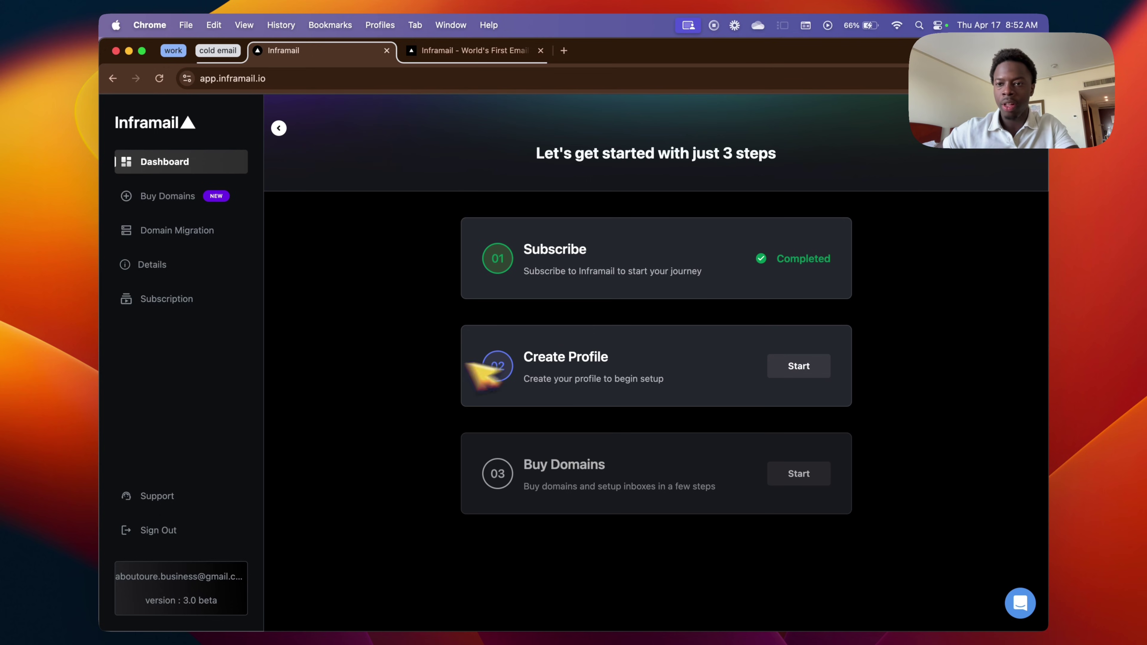
Start the Create Profile step and fill in the Address Line 2 field.
left_click(806, 366)
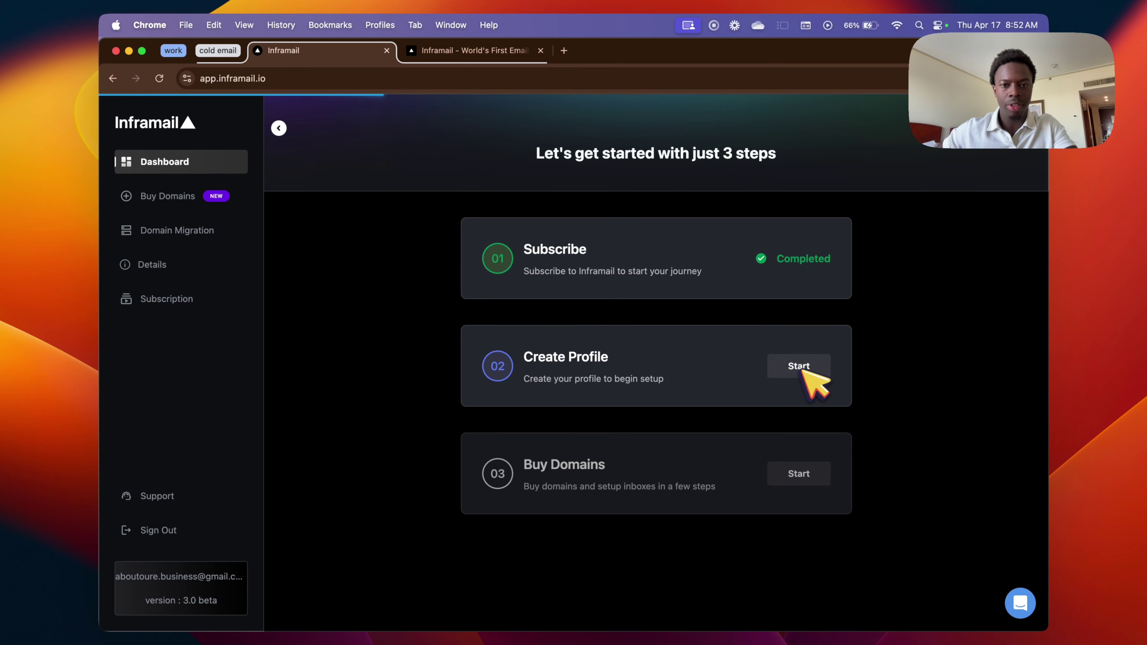
left_click(806, 371)
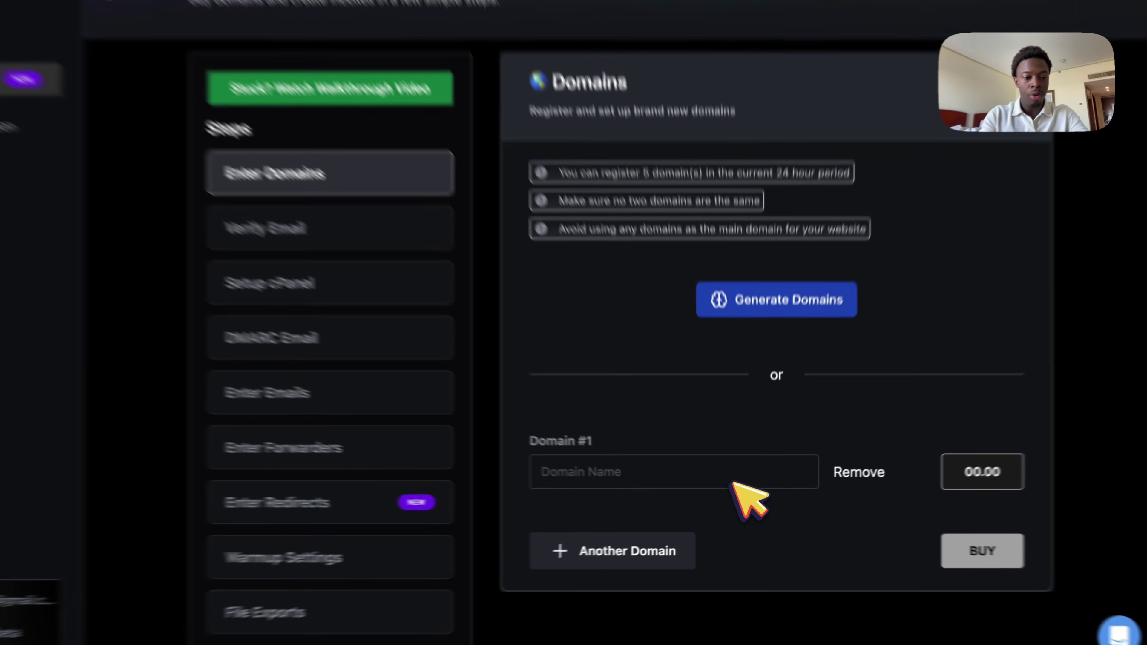
Generate domain suggestions from the keyword 'landscaping', replacing a mistyped keyword first.
left_click(732, 480)
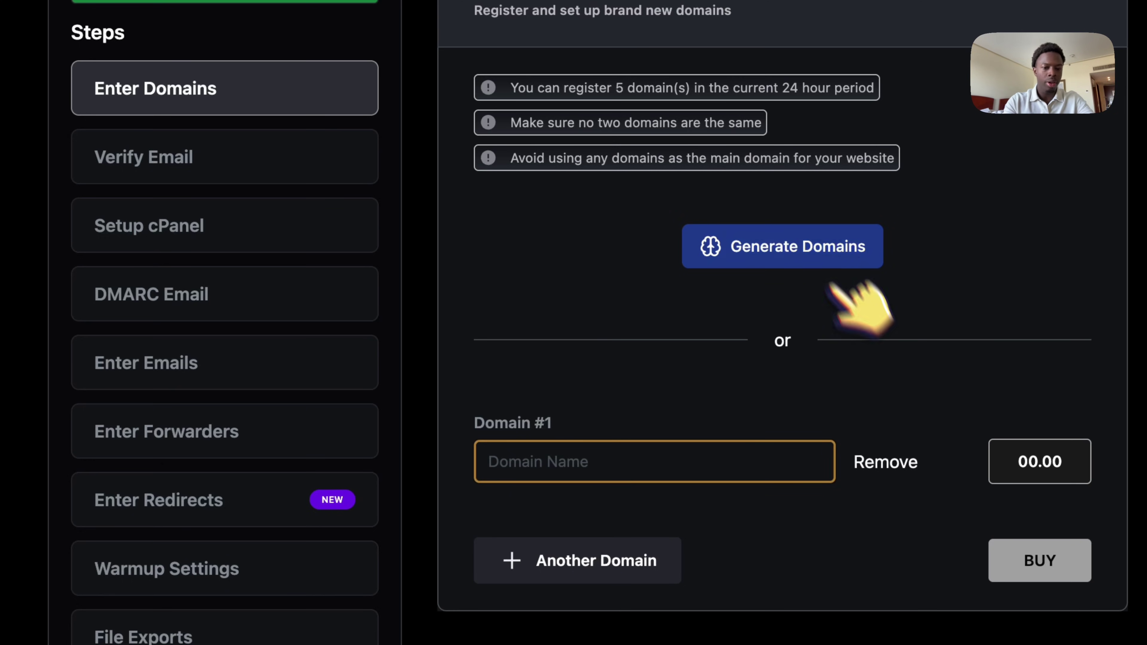
left_click(768, 246)
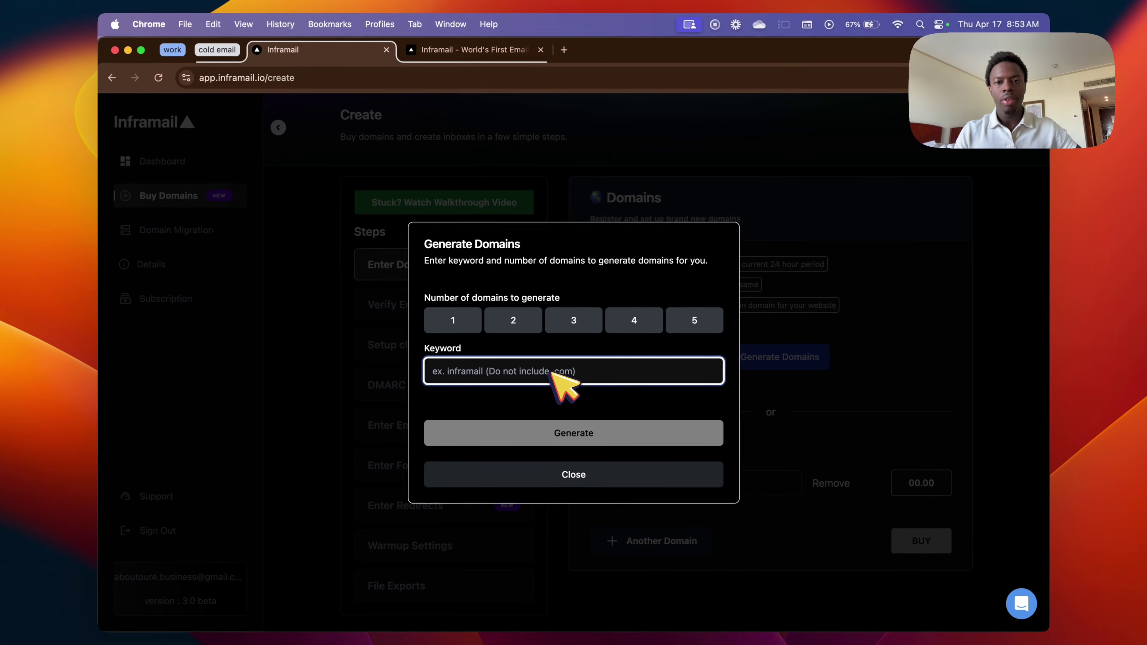
type("abou")
key("super+a")
key("BackSpace")
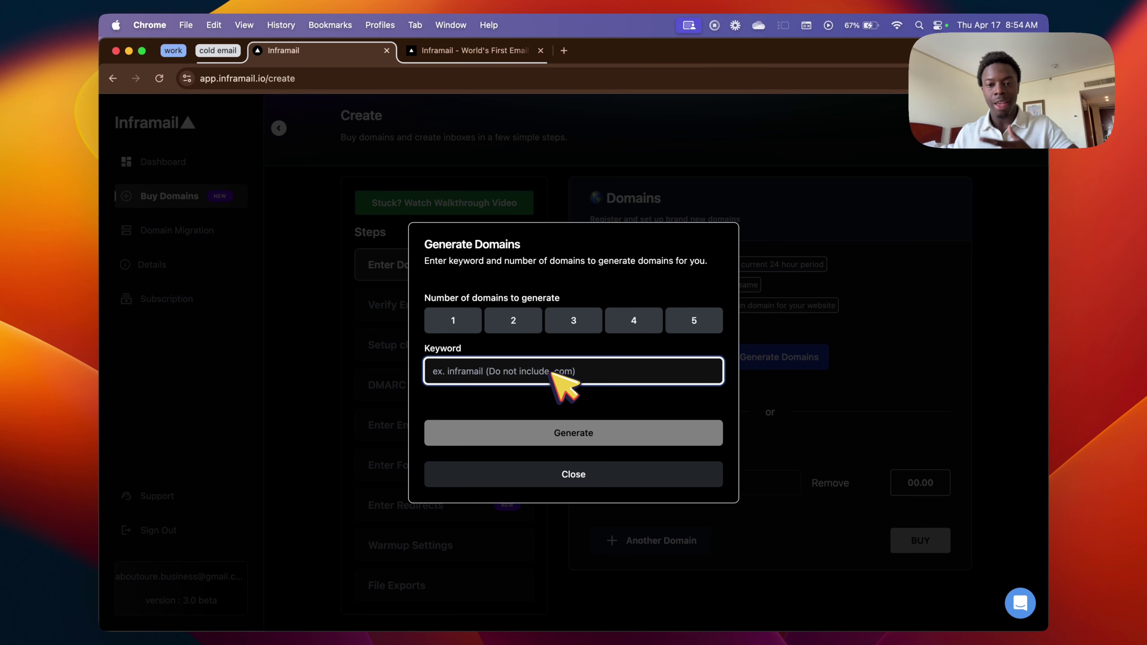
type("landscaping")
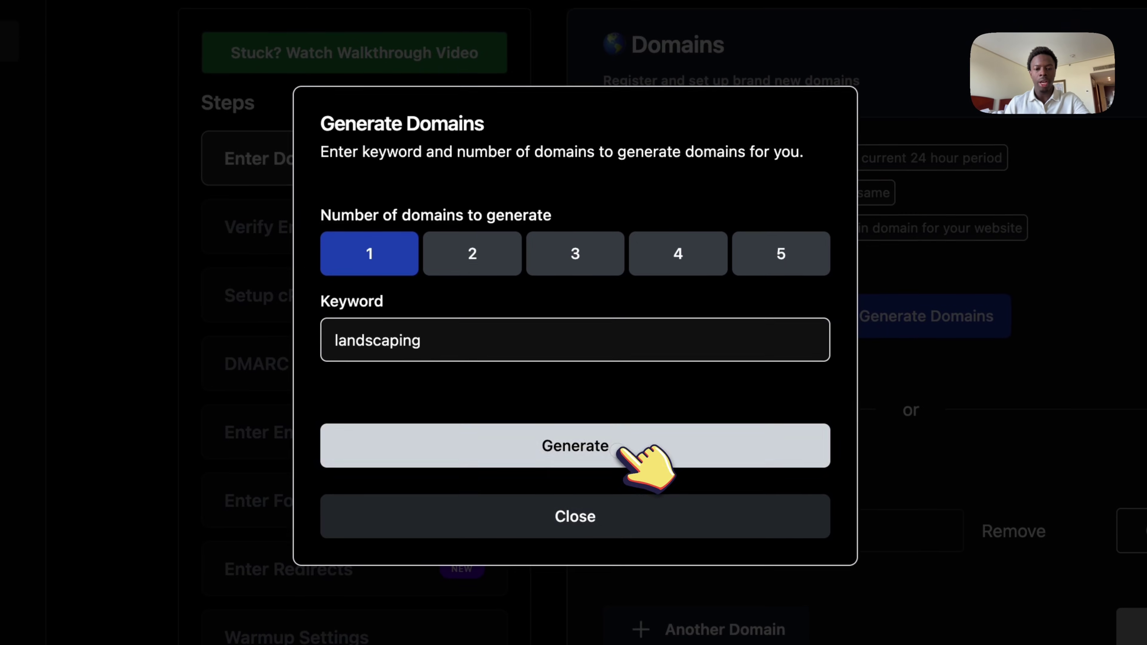
left_click(658, 432)
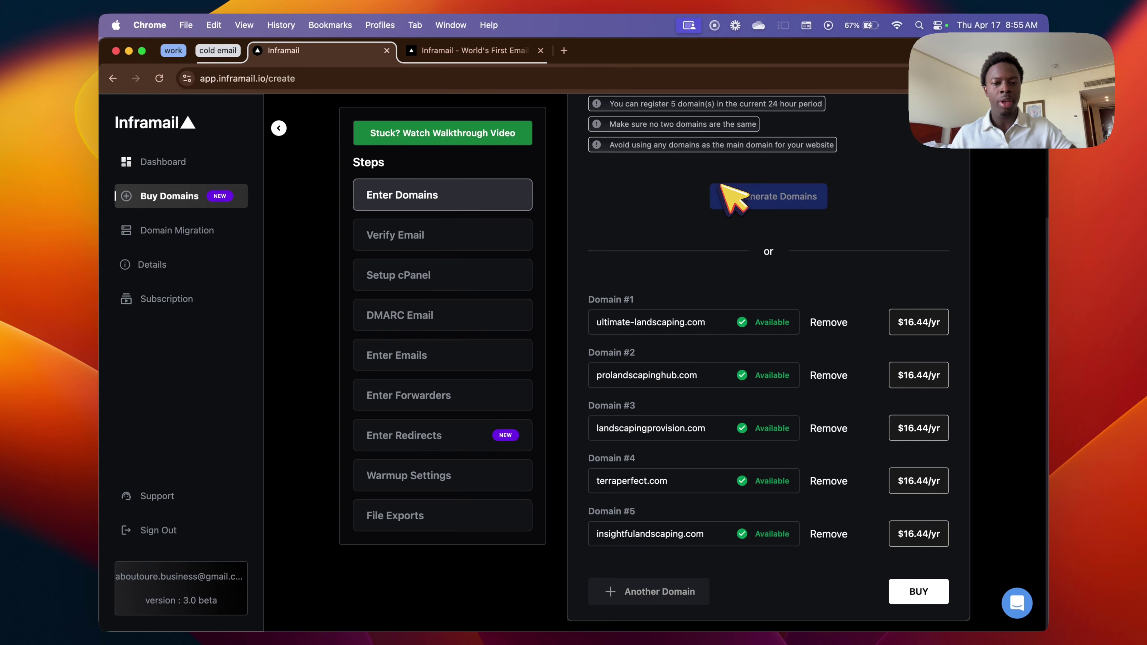
Remove prolandscapinghub.com, landscapingprovision.com, insightfulandscaping.com and terraperfect.com, then buy ultimate-landscaping.com.
left_click_drag(606, 433, 727, 478)
left_click(725, 478)
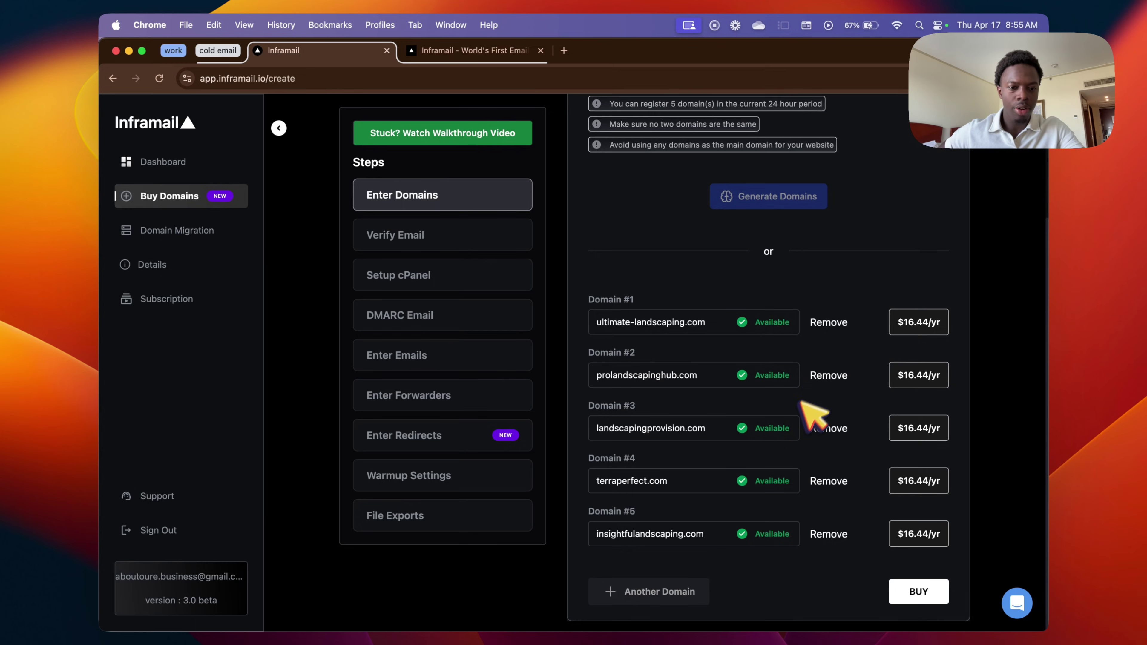
scroll(813, 364, "up", 4)
scroll(821, 349, "down", 4)
scroll(822, 443, "down", 1)
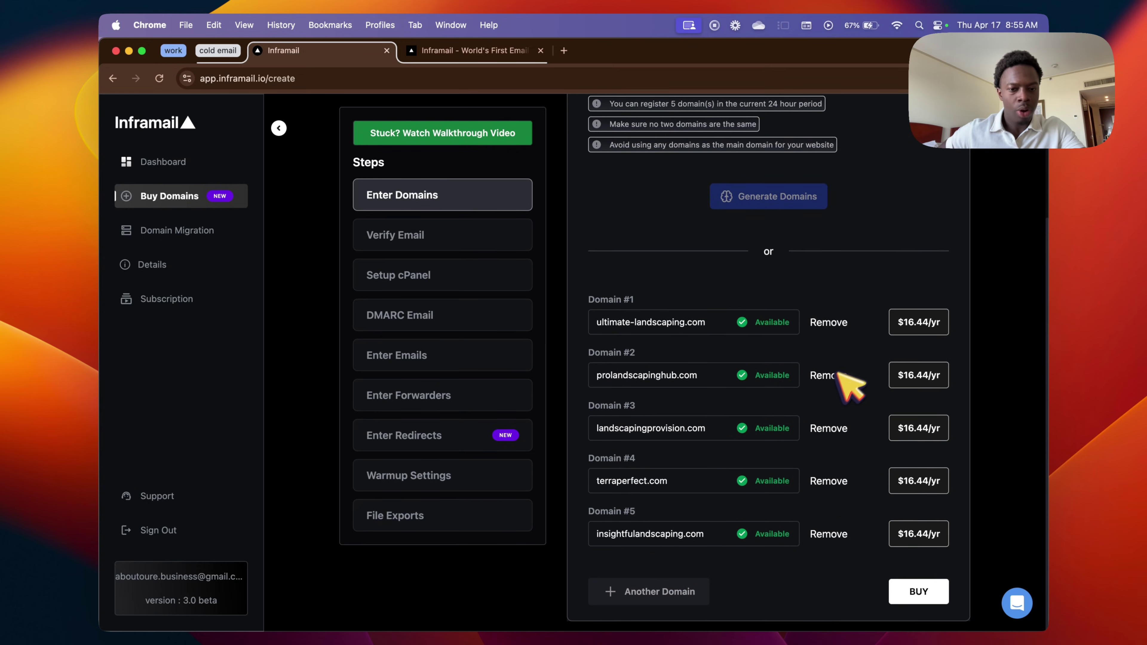
left_click(833, 376)
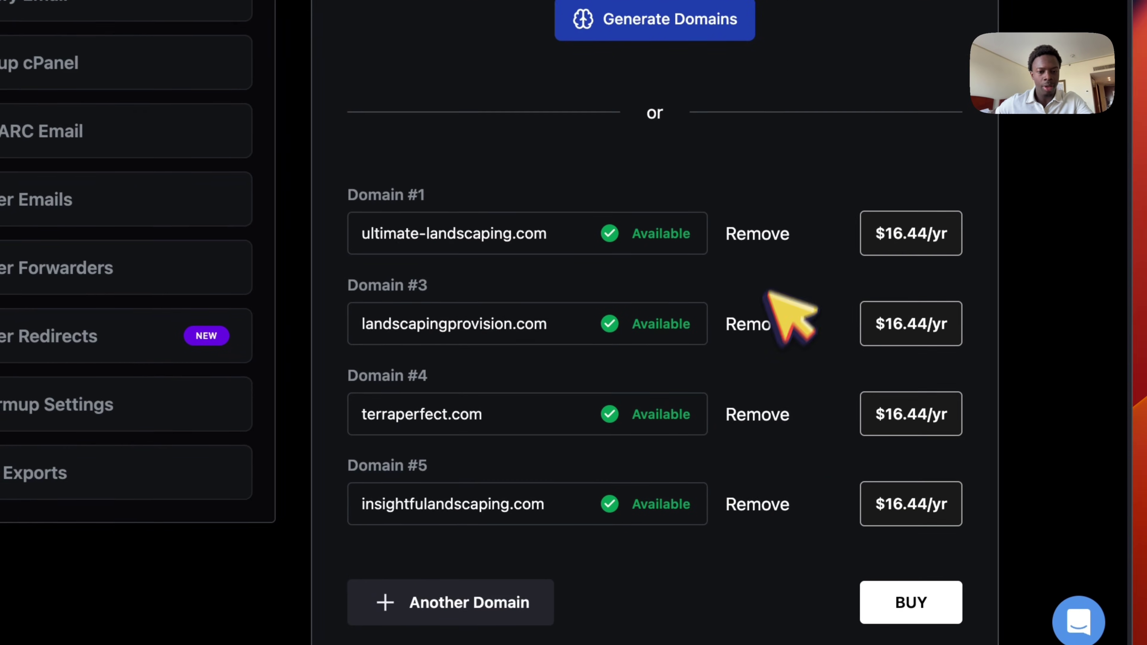
left_click(829, 427)
left_click(761, 509)
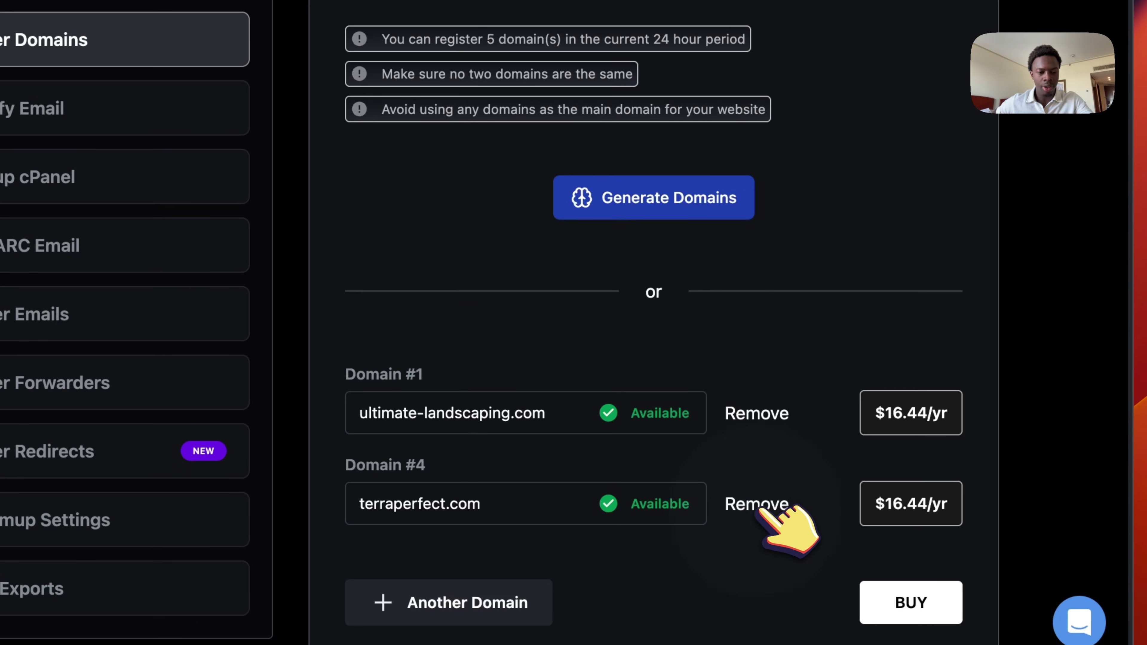
left_click(763, 513)
left_click(917, 515)
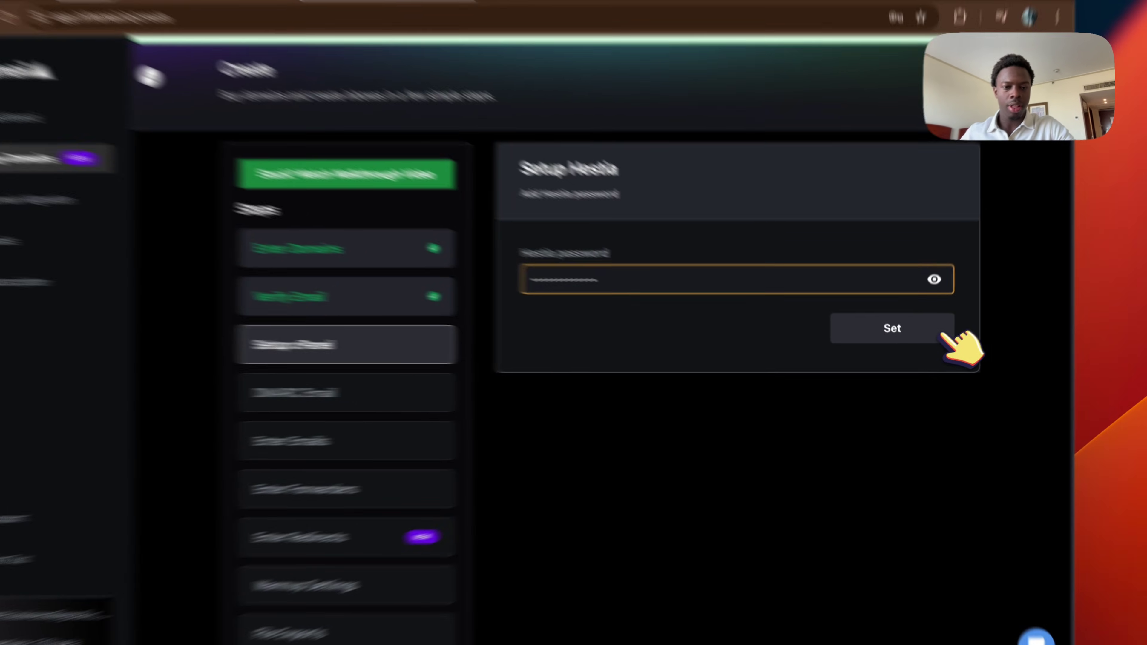
Save the Hestia password and choose Smartlead as the tracking domain platform.
left_click(926, 340)
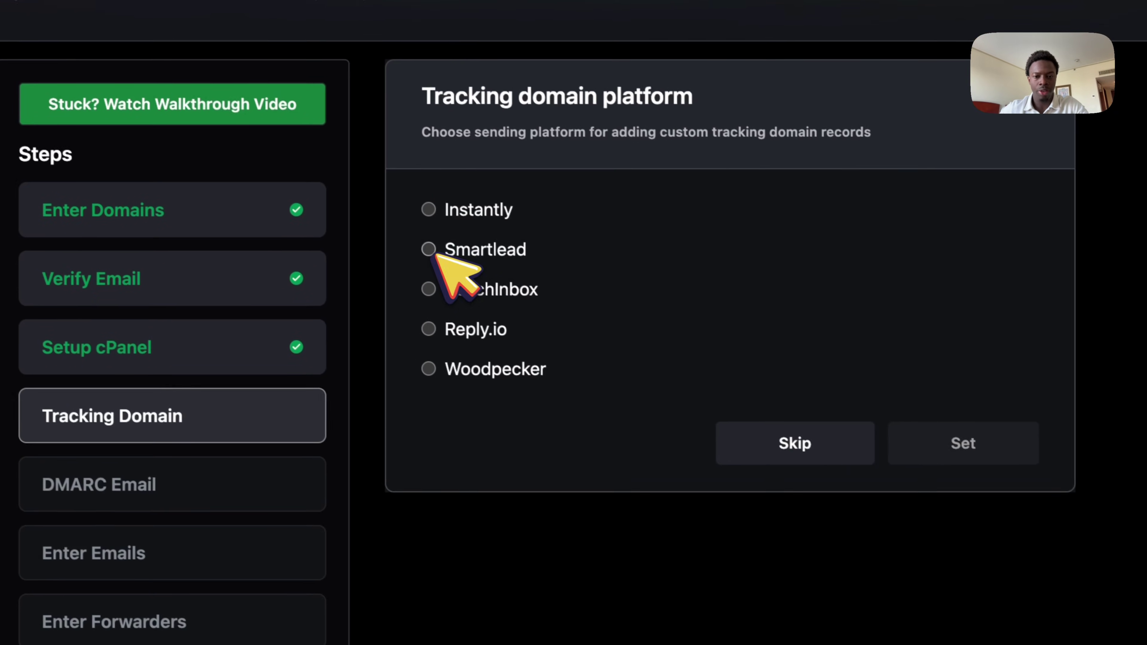
left_click(493, 382)
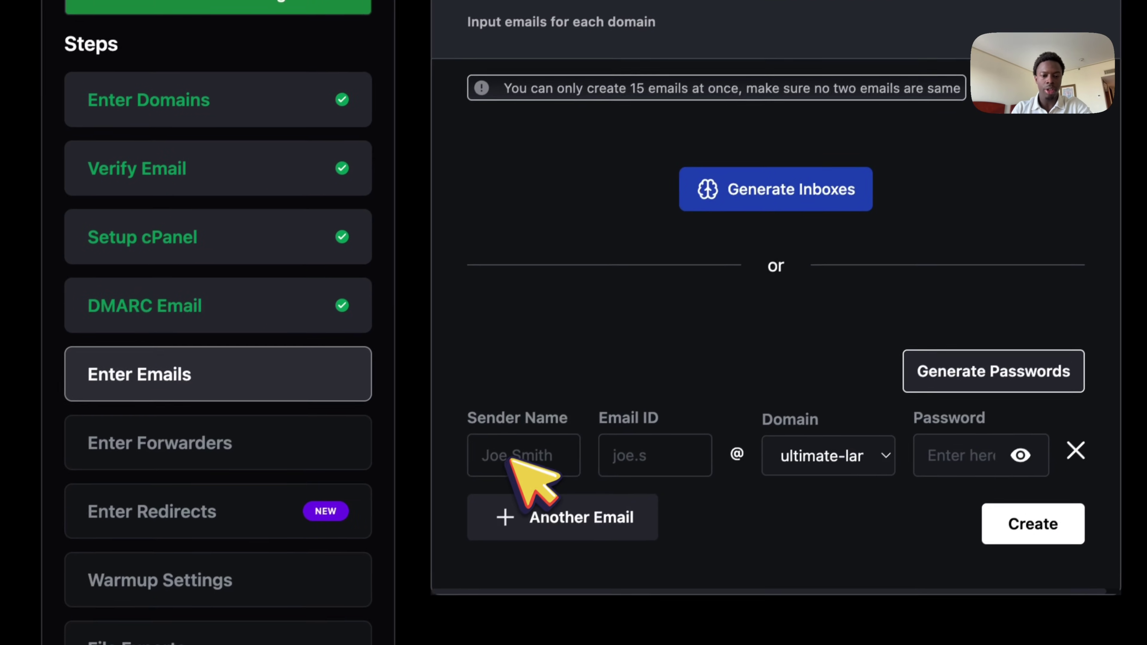
Open the inbox generator and enter sender names for the first two inboxes.
left_click(444, 552)
left_click(776, 178)
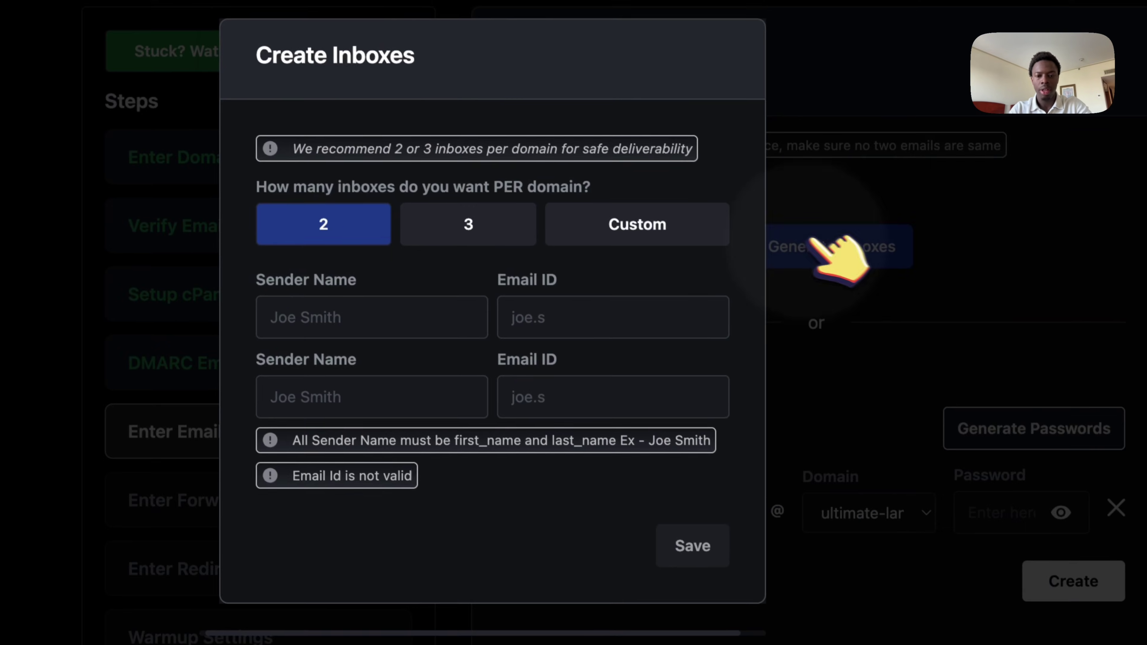
left_click(402, 304)
type("Abou")
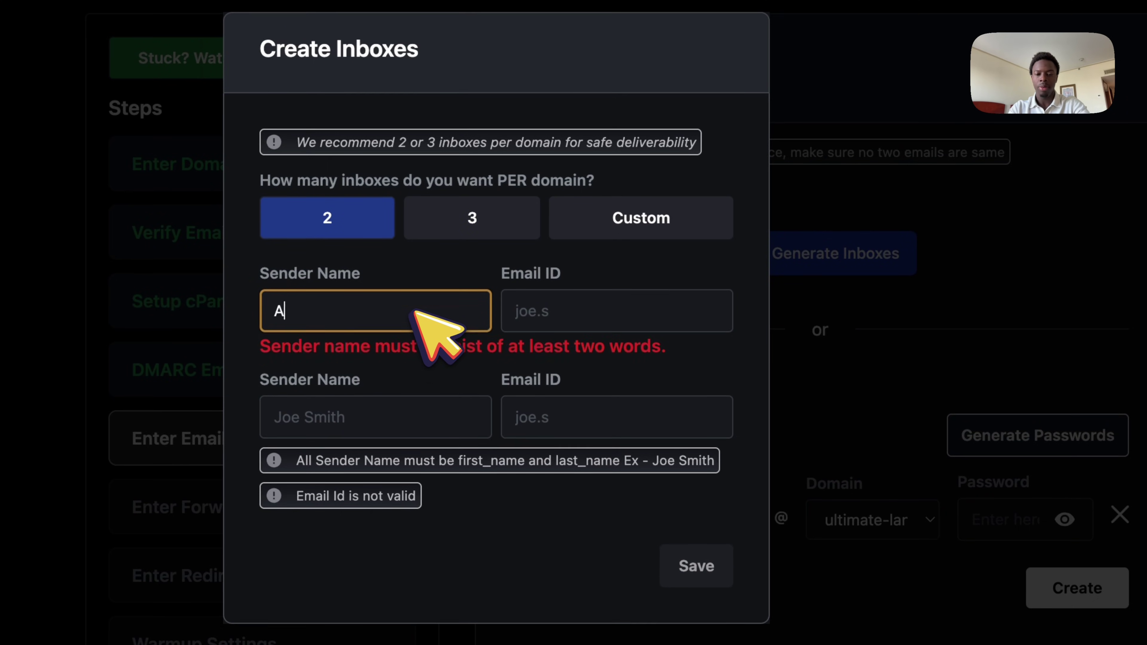
left_click(564, 322)
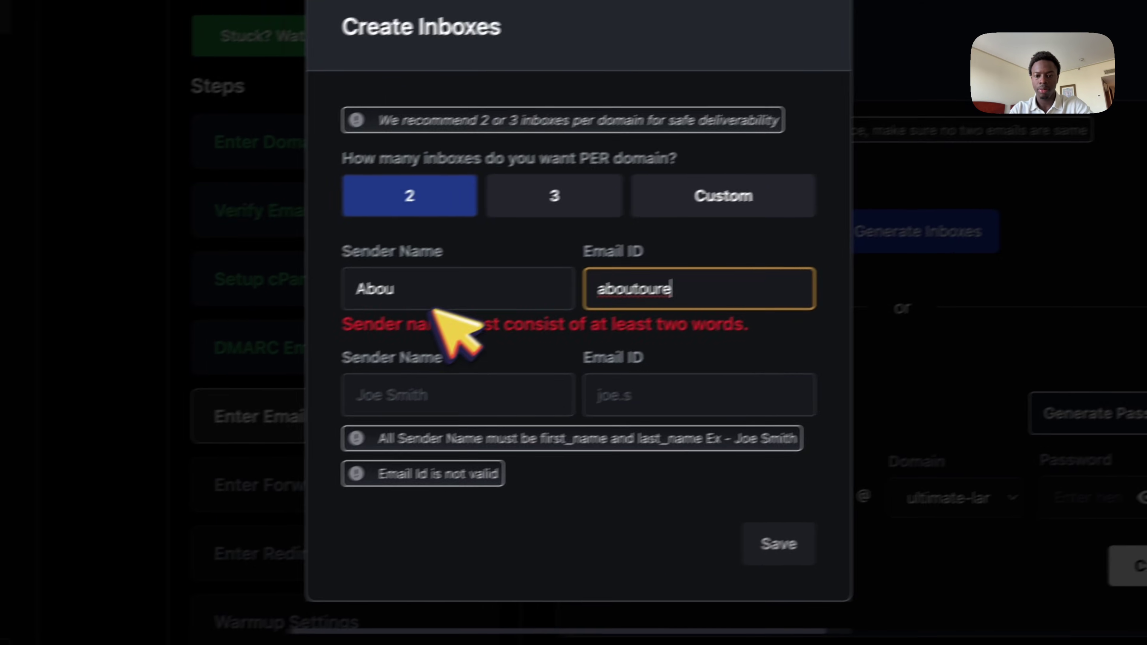
left_click(354, 323)
type("Toure")
left_click(459, 381)
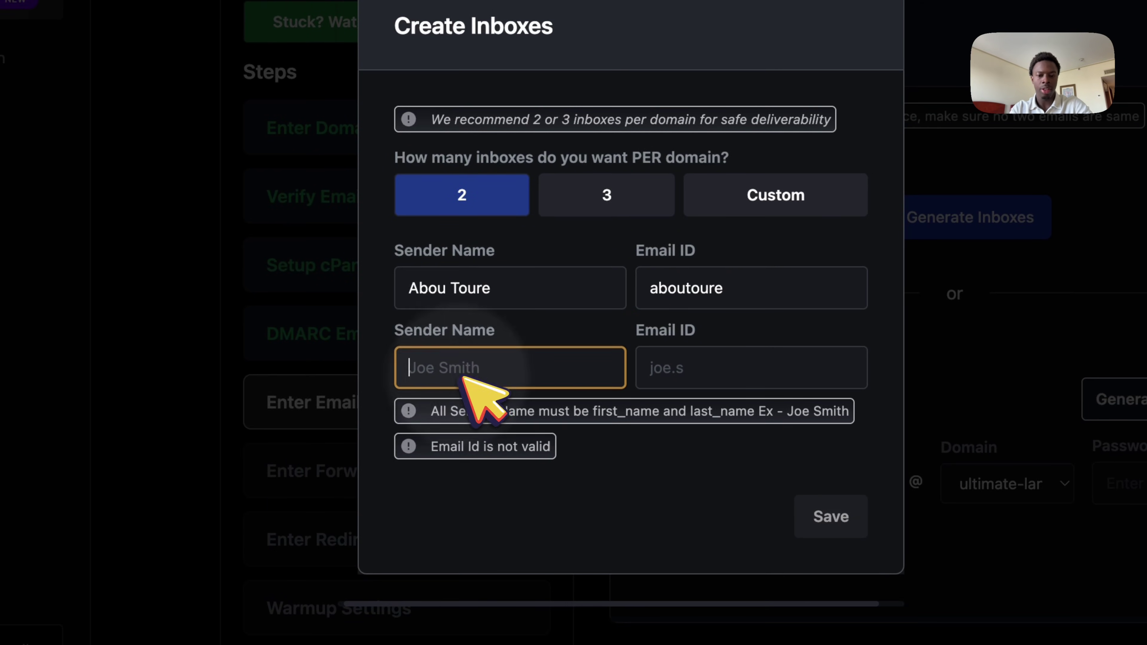
type("Jpe ")
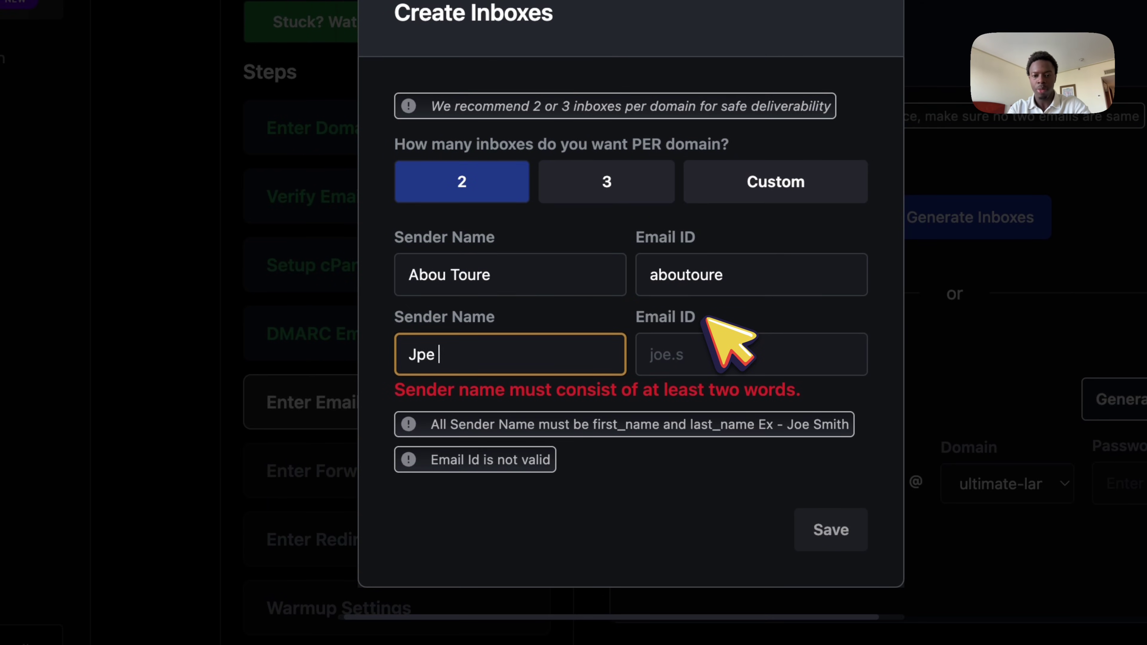
type("oe S")
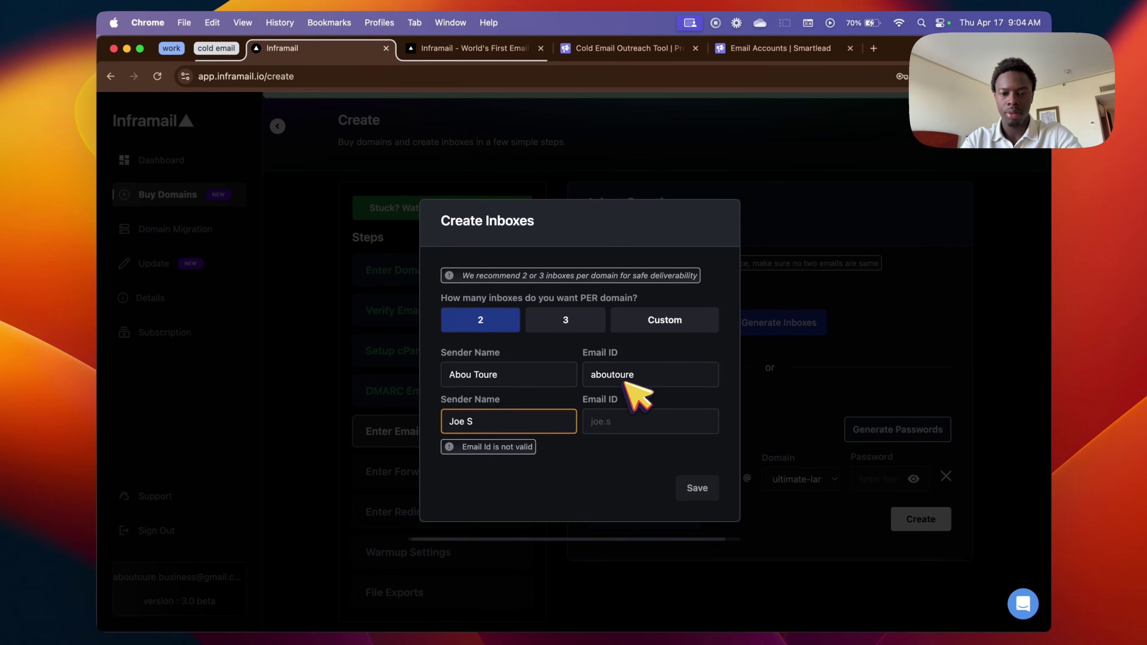
type("mith")
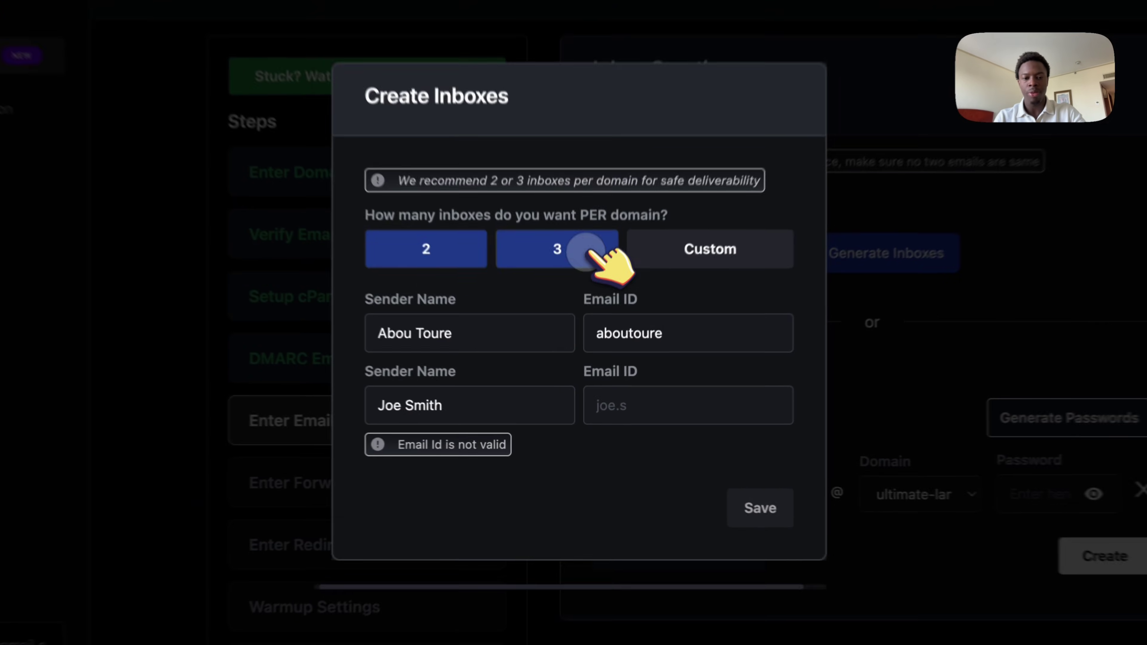
Set three inboxes per domain, add the third sender name, fill all three email IDs and save.
left_click(587, 322)
left_click(537, 468)
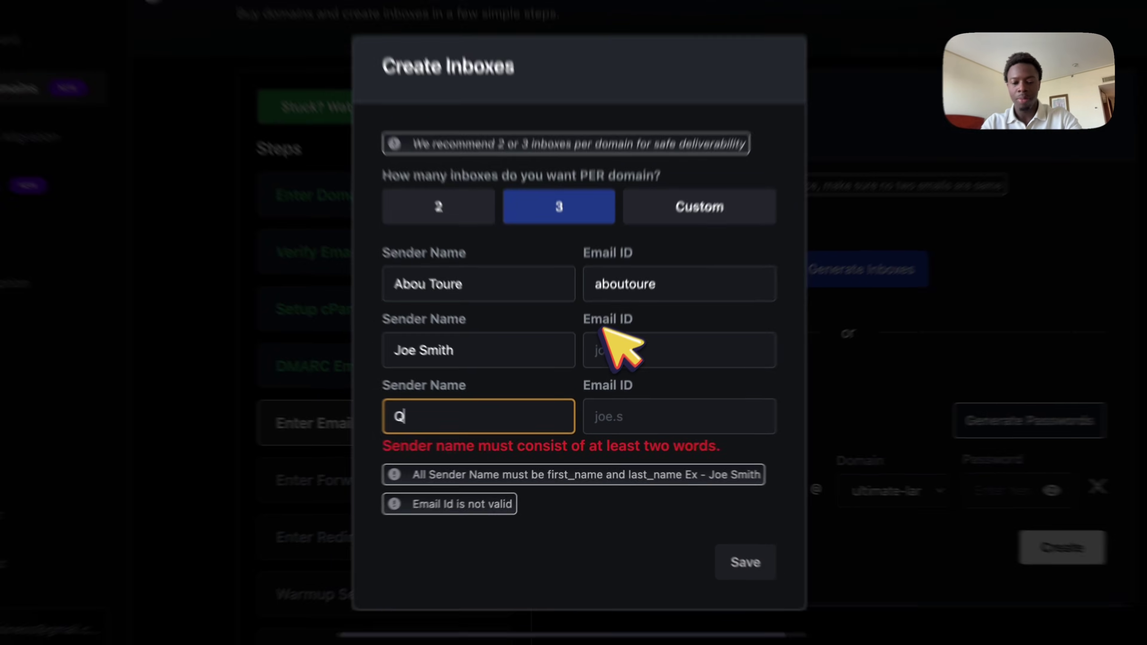
left_click(627, 343)
type("Joe")
left_click(723, 425)
type("Qasim")
double_click(565, 272)
type("Abou")
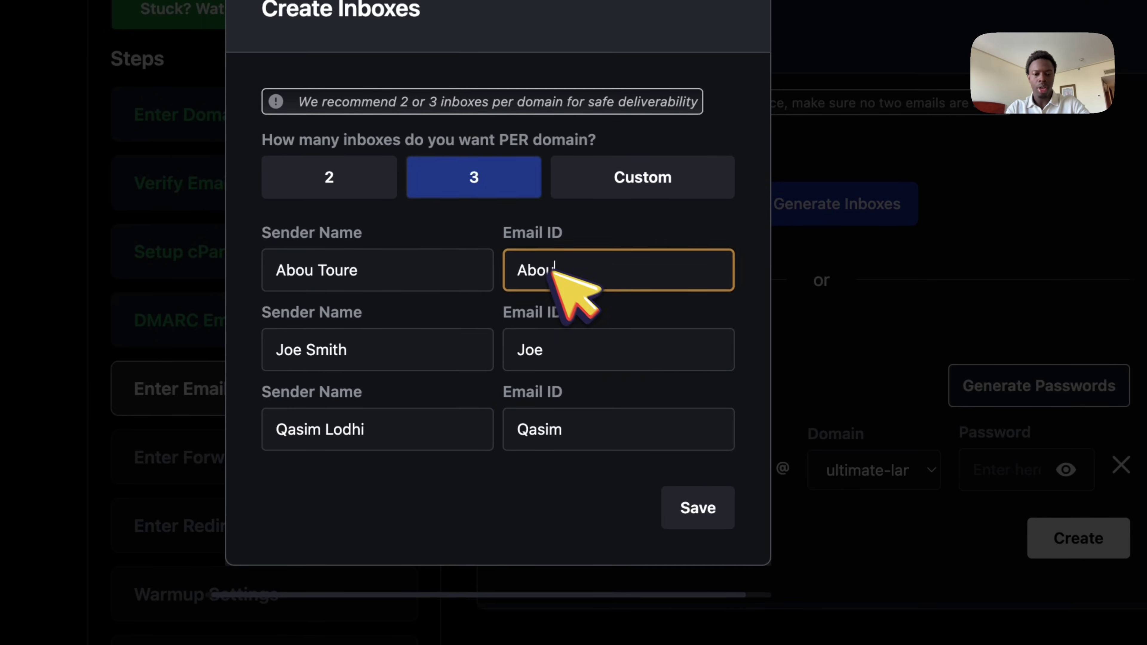
left_click(698, 507)
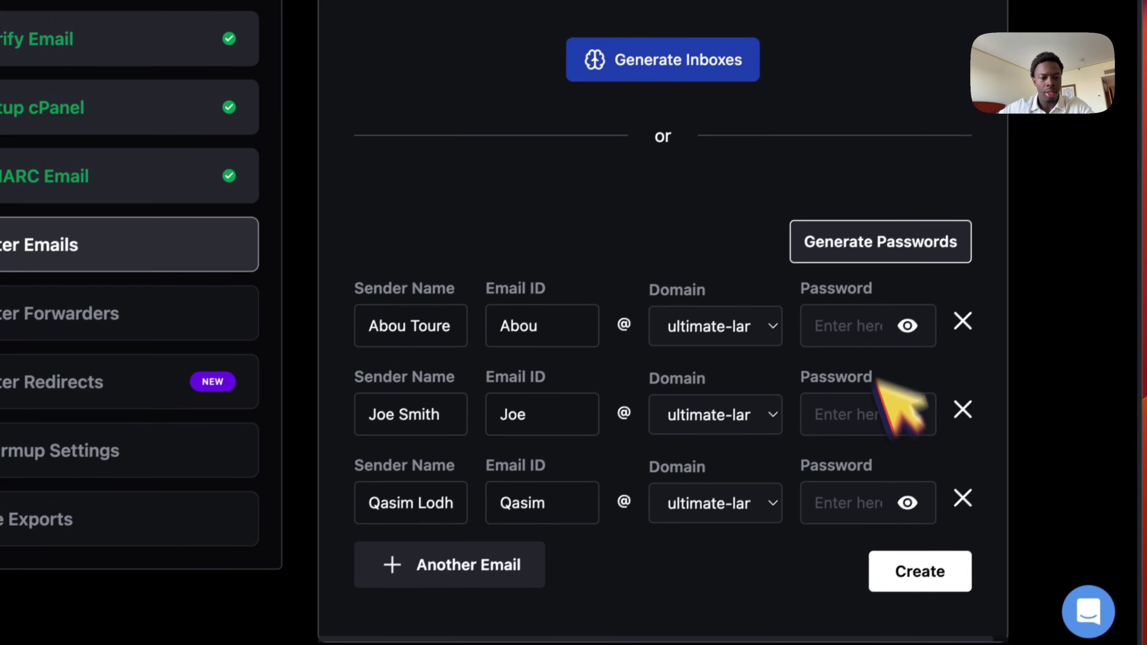
Generate passwords for all three inboxes and create them.
left_click(858, 324)
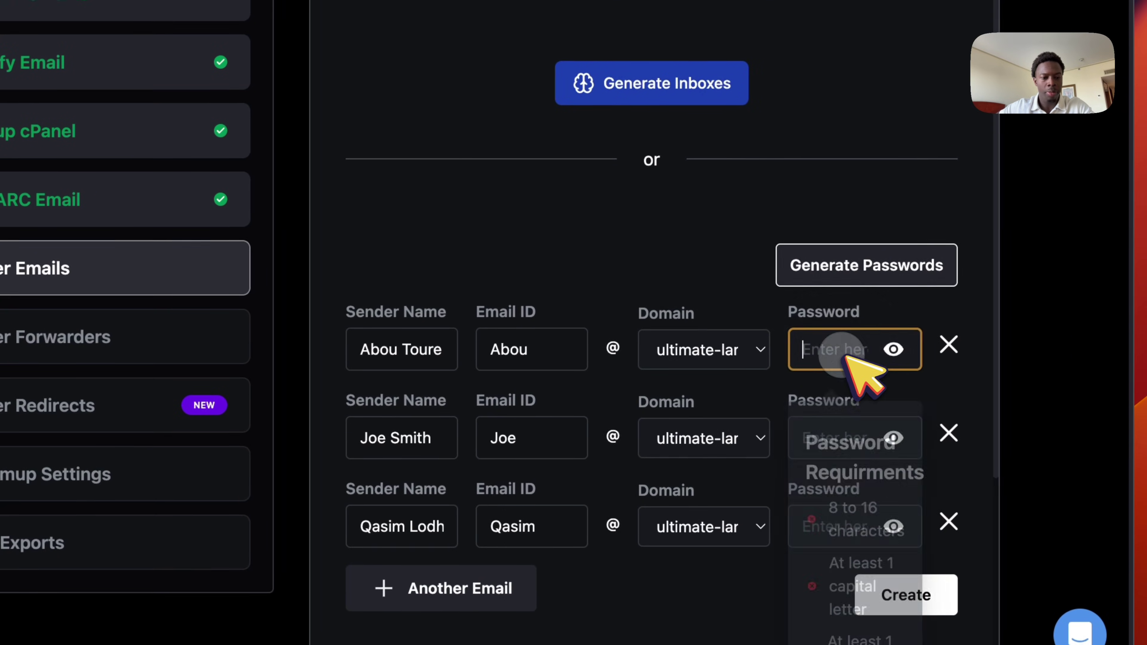
left_click(924, 260)
left_click(924, 271)
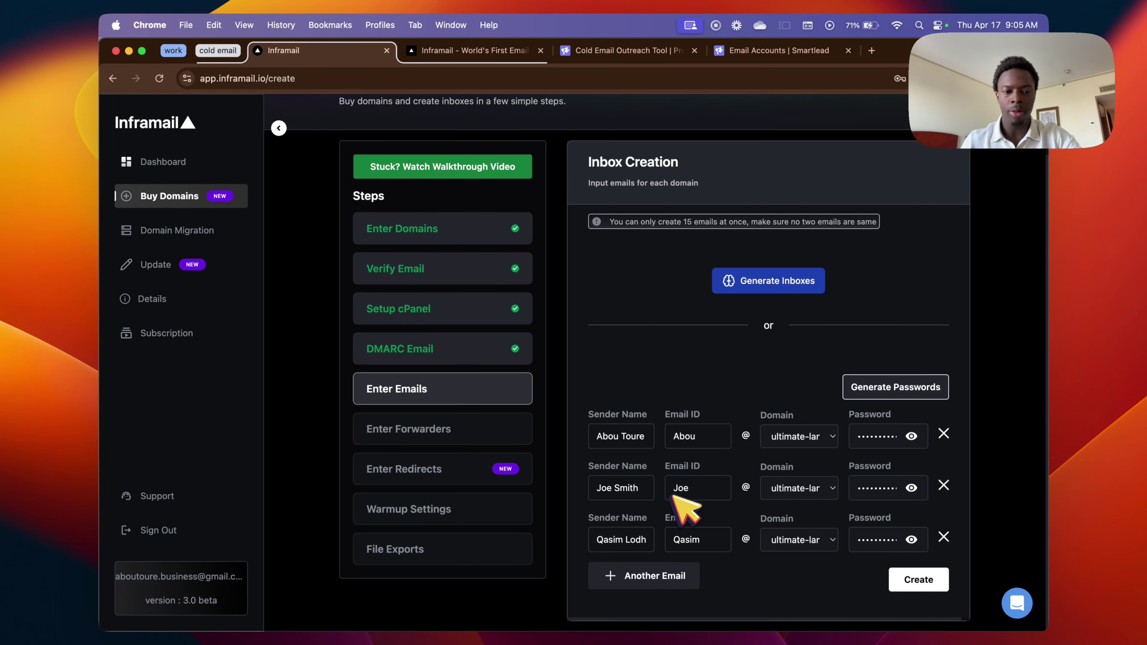
left_click(923, 435)
double_click(932, 439)
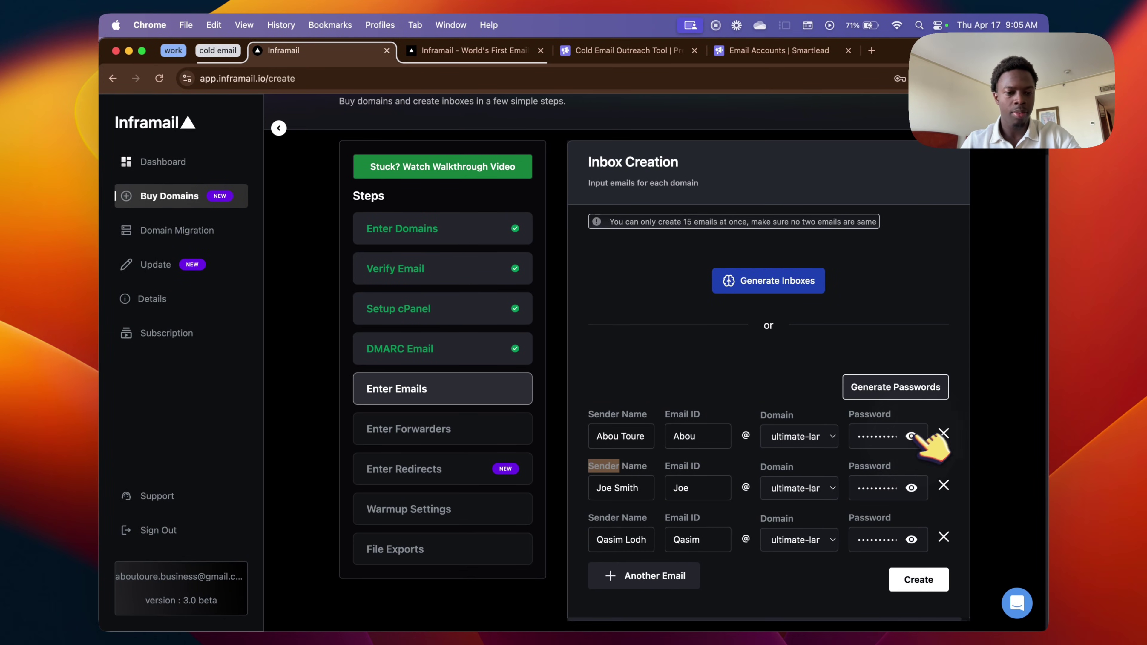
left_click(922, 580)
scroll(807, 418, "down", 3)
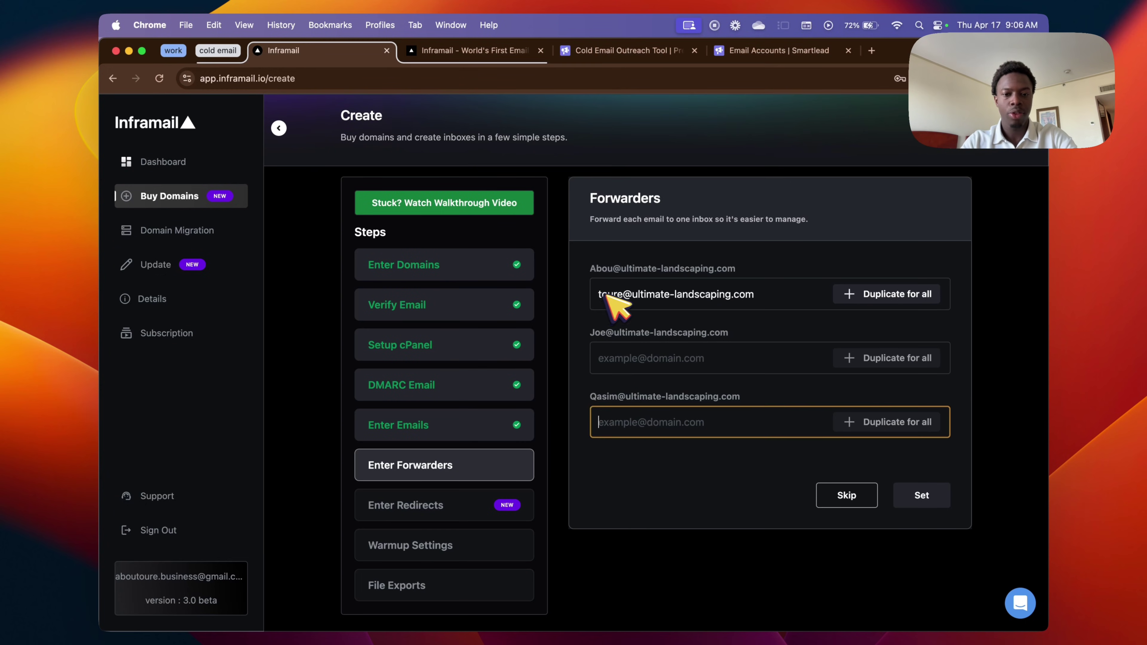
Duplicate the first forwarding address to all three inboxes and save the forwarders.
left_click_drag(604, 294, 824, 299)
left_click(786, 305)
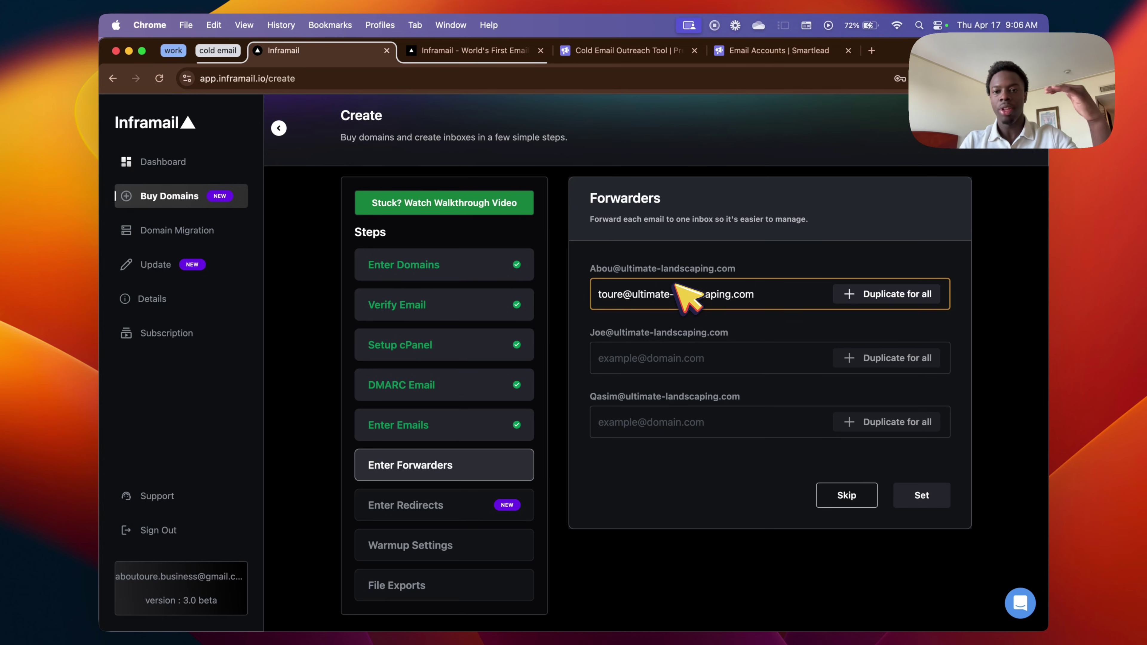
left_click(885, 300)
left_click(924, 496)
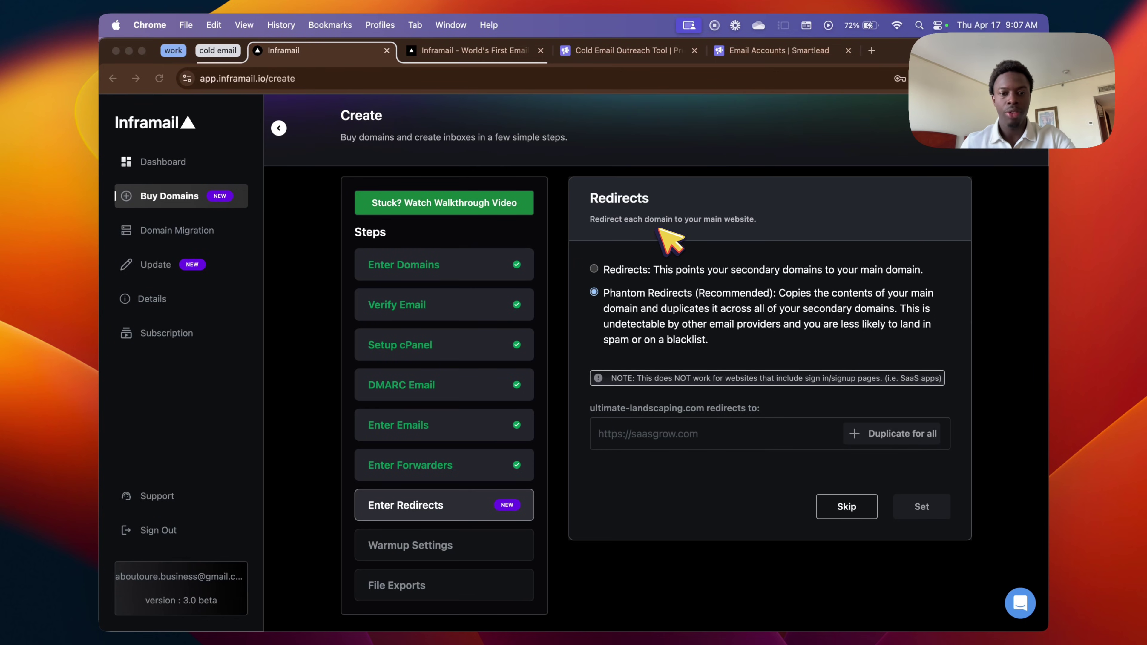
Choose plain redirects, enter and then clear a redirect URL, and skip the redirect.
left_click(673, 210)
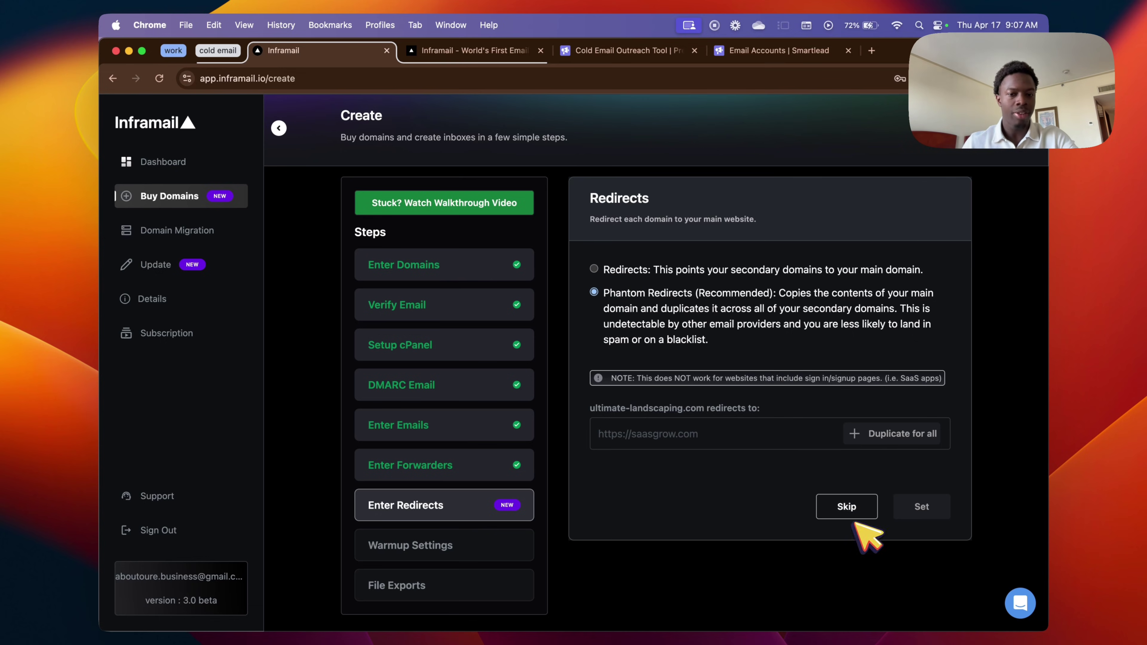
left_click(594, 269)
left_click(687, 442)
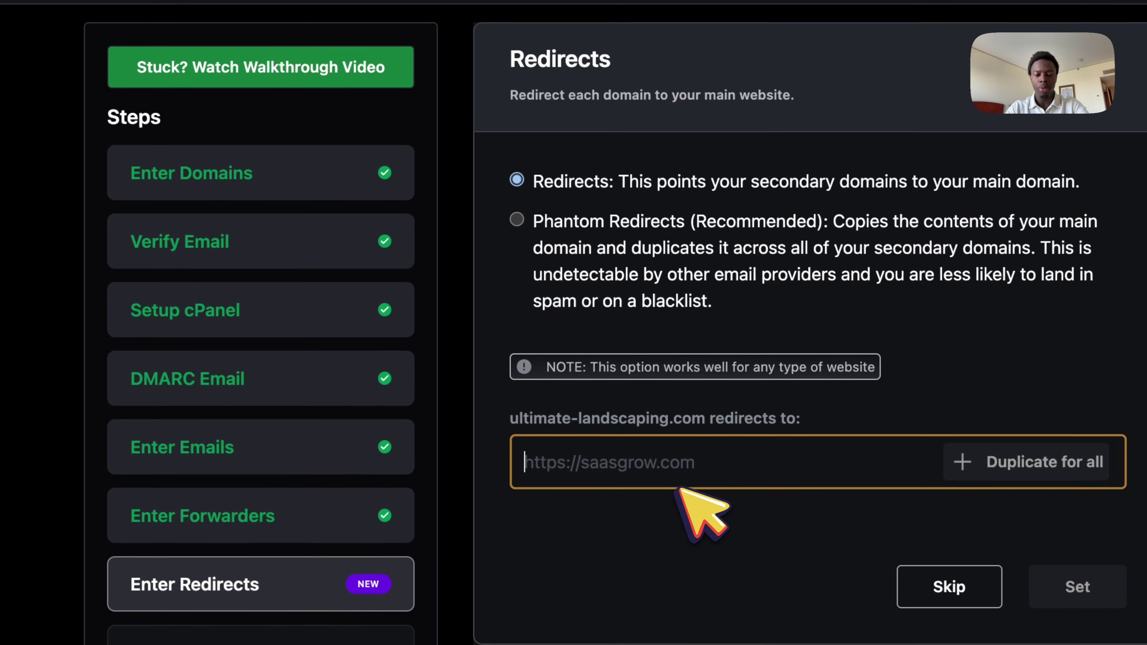
type("aboutoure.com")
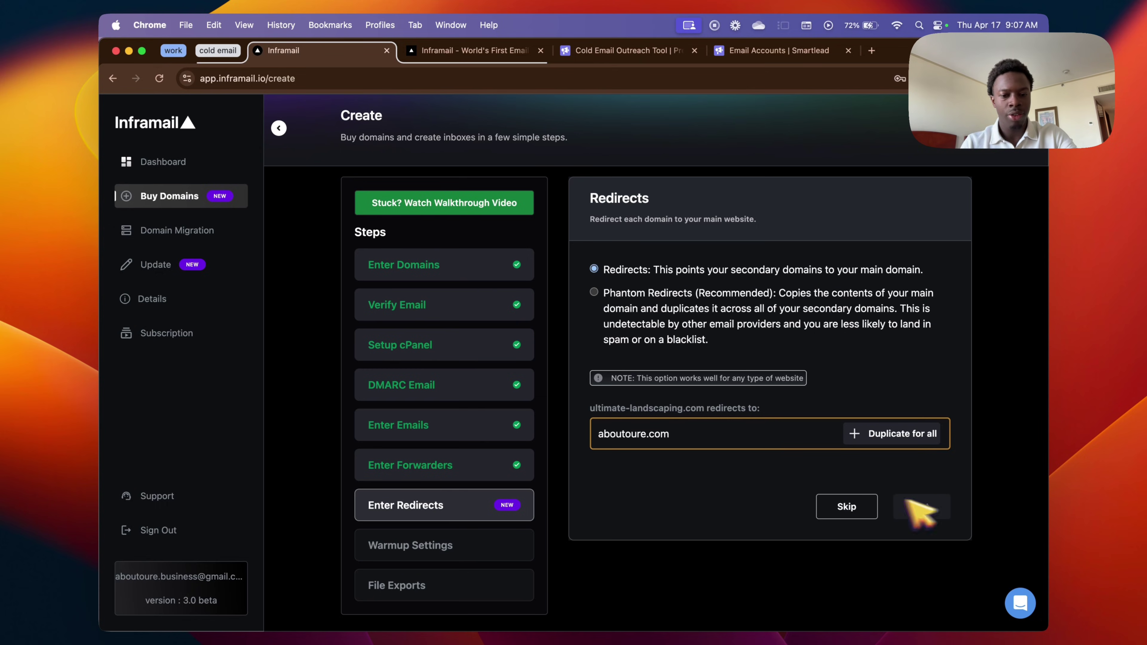
key("super+a")
key("BackSpace")
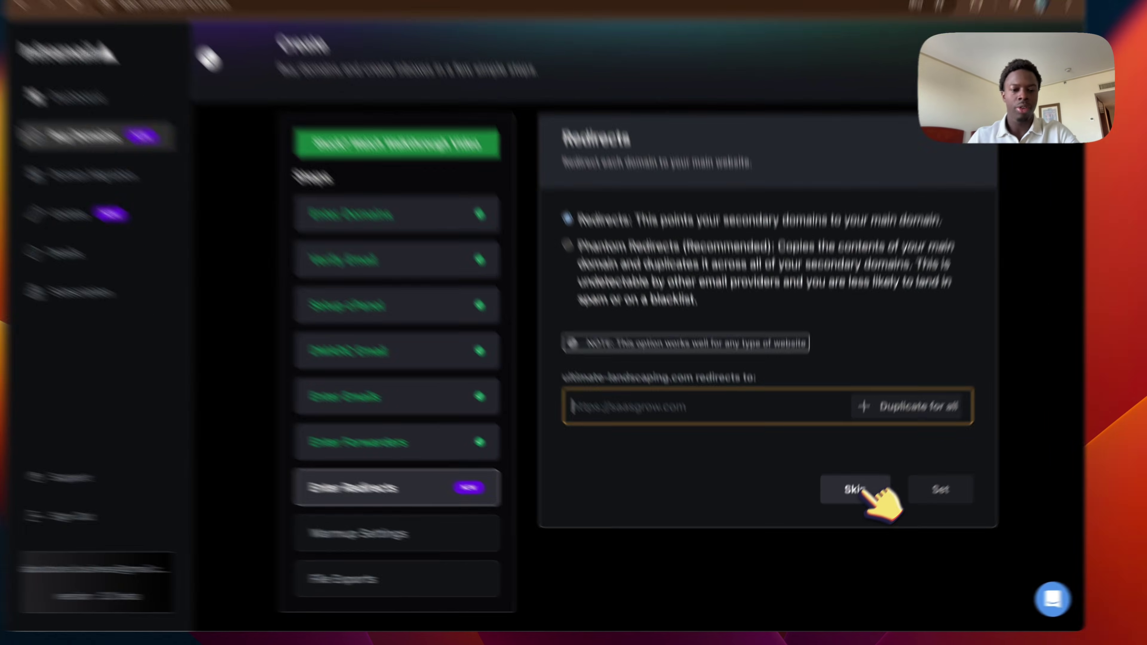
left_click(849, 506)
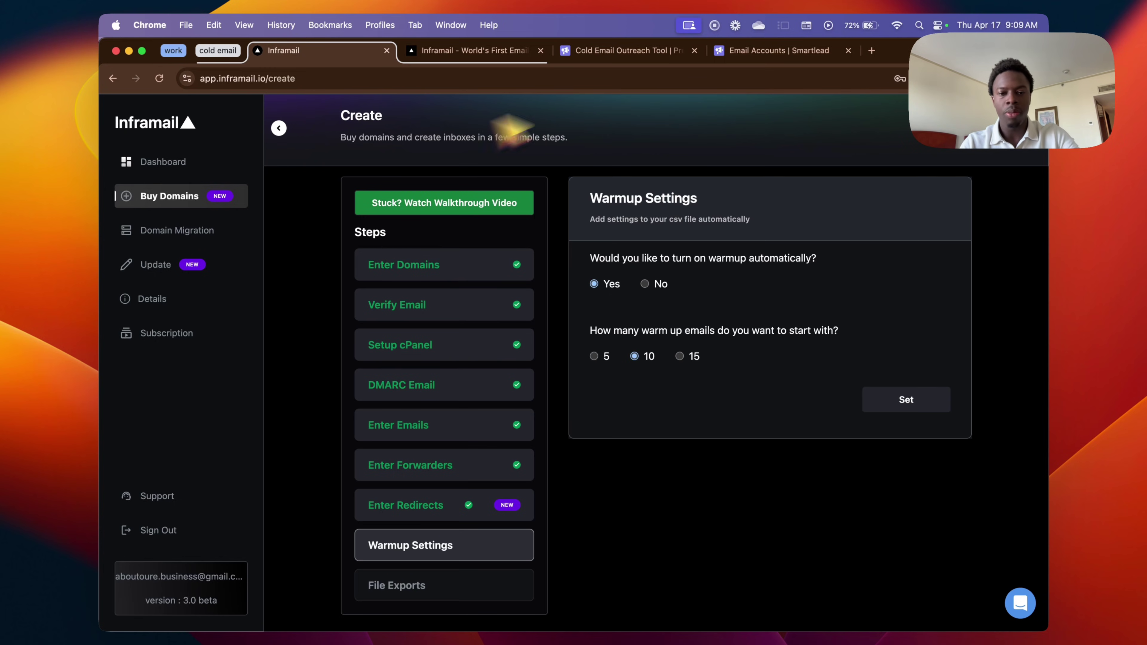
Keep automatic warmup with 10 starting emails and save to generate the CSV files.
left_click_drag(616, 331, 670, 340)
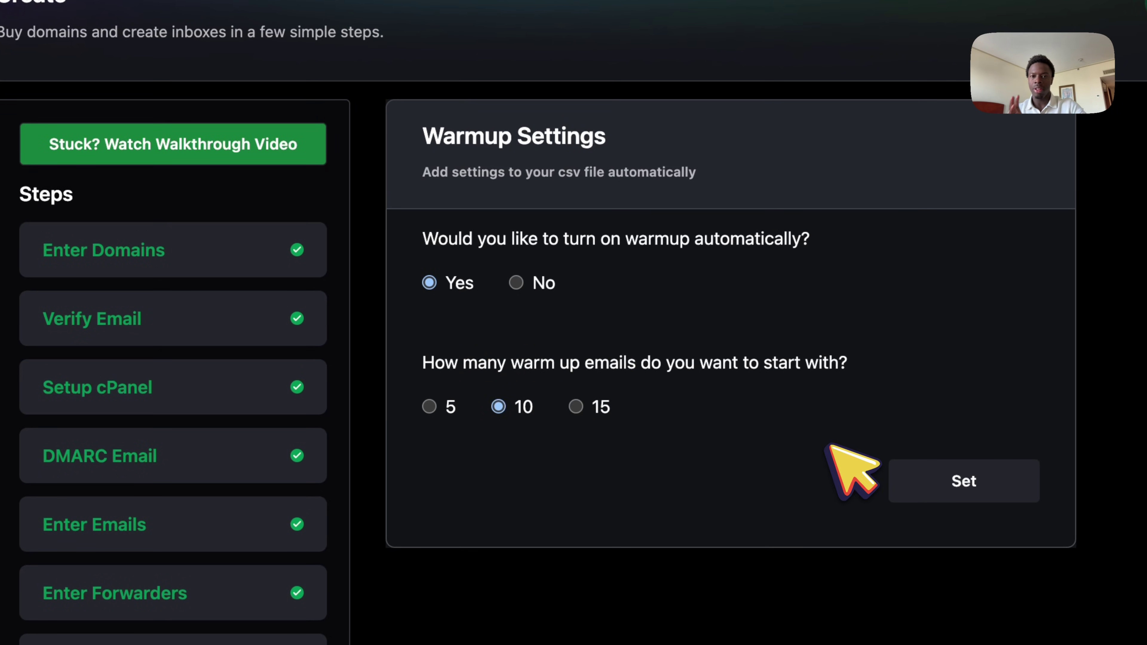
left_click(917, 484)
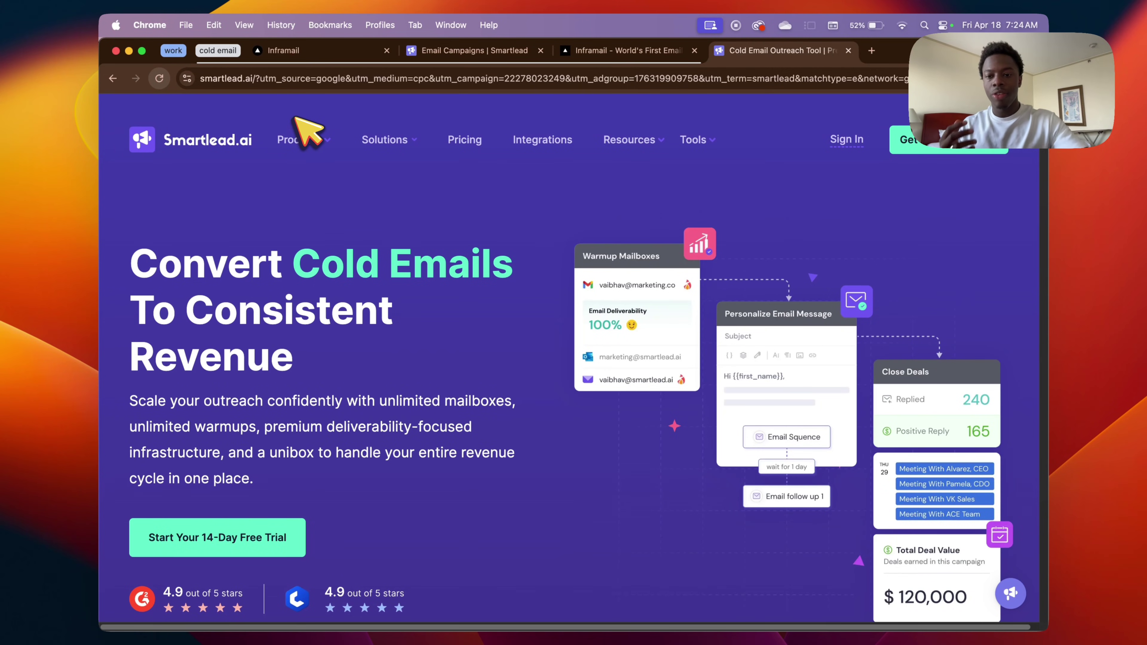
Return to the Inframail Create page showing an empty Domain #1 entry.
scroll(379, 379, "down", 10)
scroll(377, 448, "up", 10)
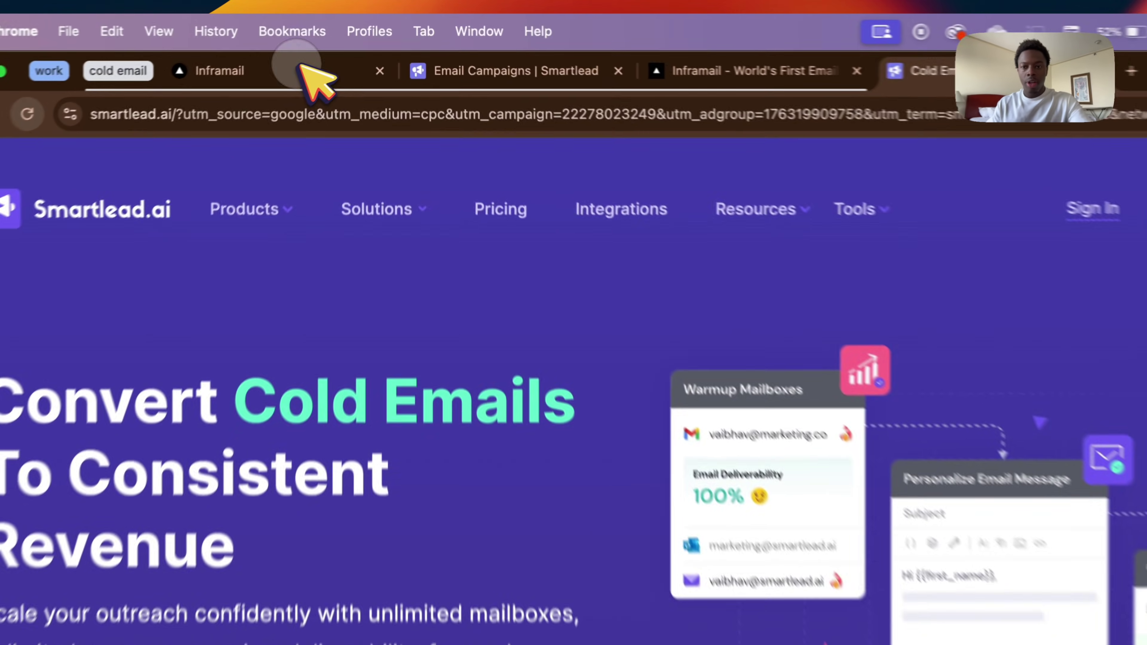
left_click(325, 51)
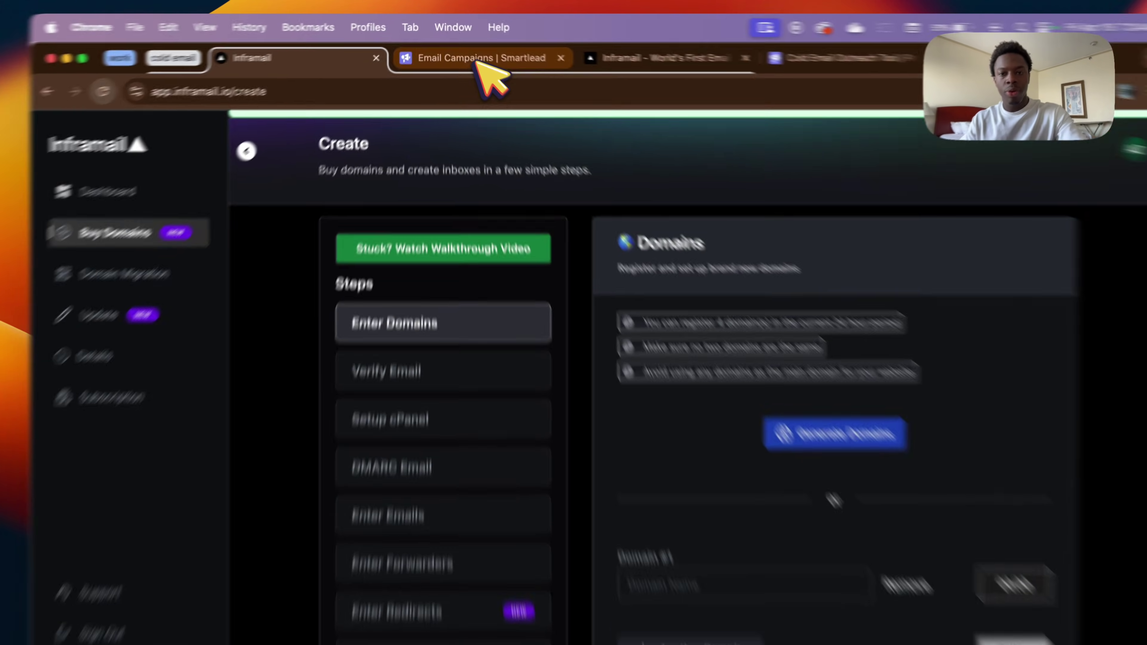
Go to Smartlead's Email Accounts page and bring up the Add Email Account dialog.
left_click(479, 63)
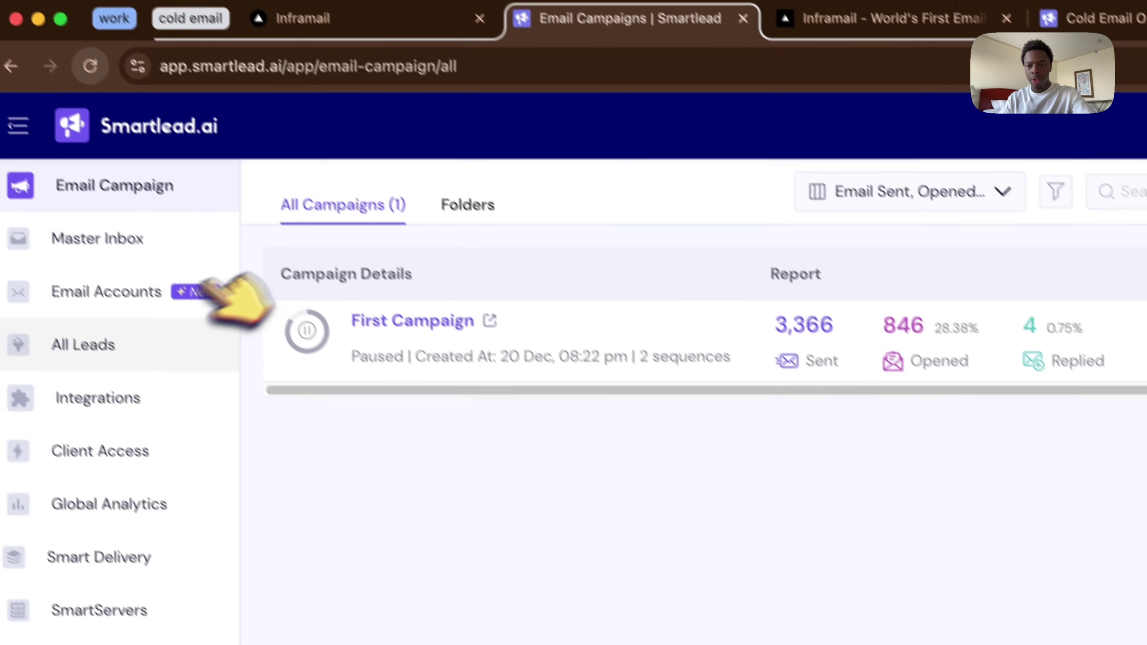
left_click(125, 257)
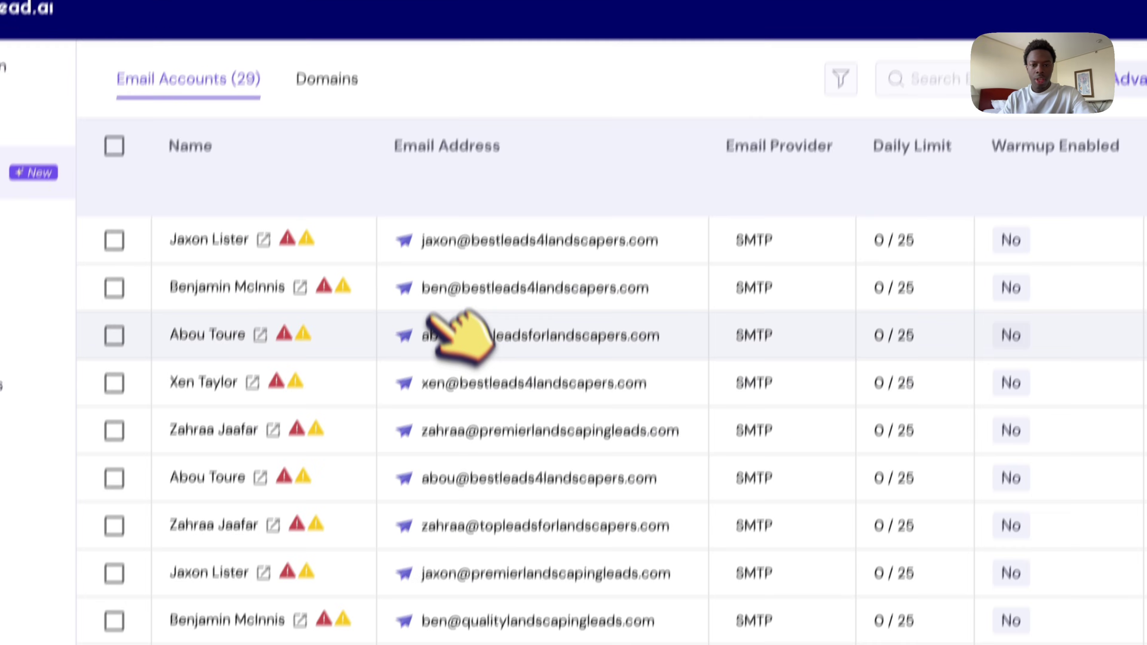
scroll(459, 337, "down", 5)
scroll(465, 317, "up", 5)
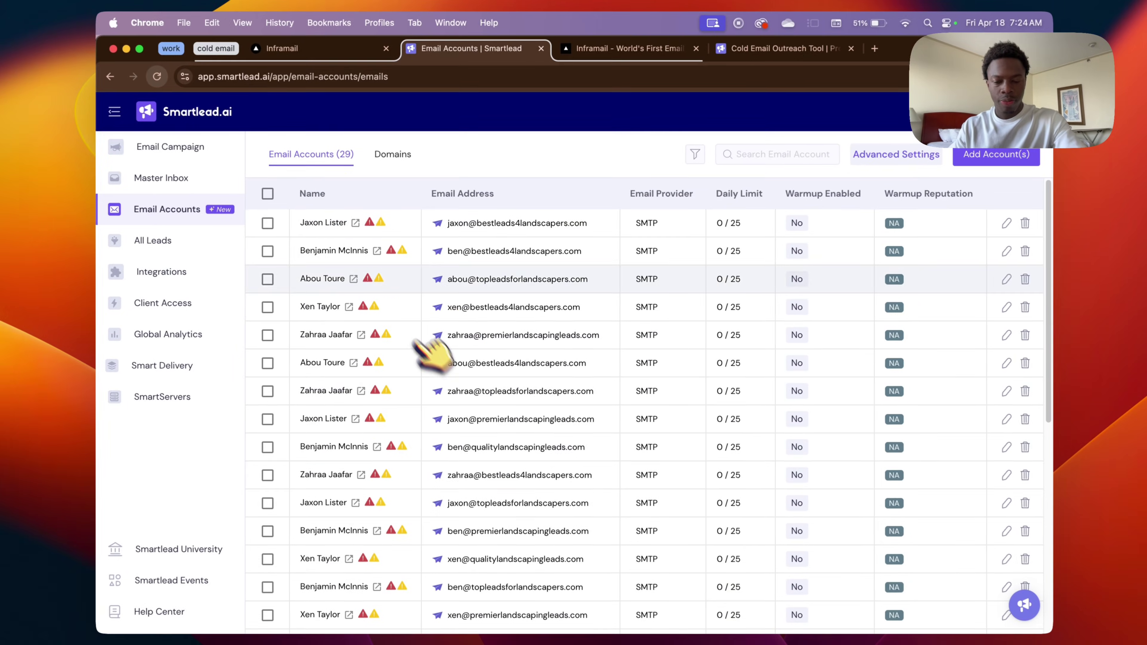
scroll(470, 312, "down", 3)
scroll(505, 260, "up", 3)
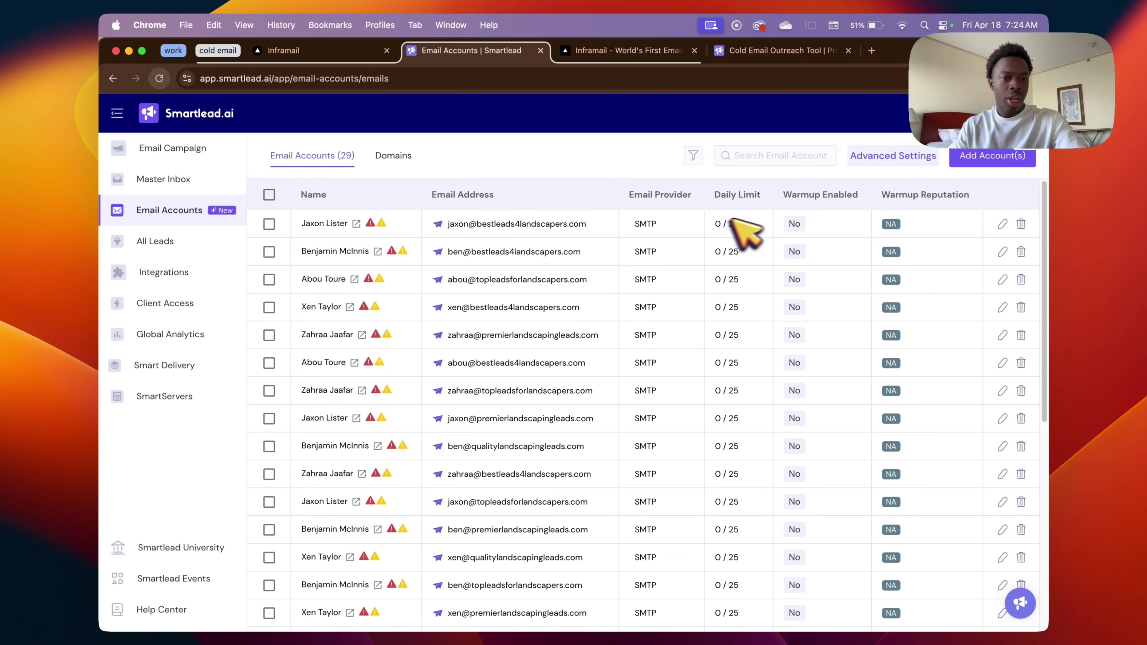
left_click(992, 158)
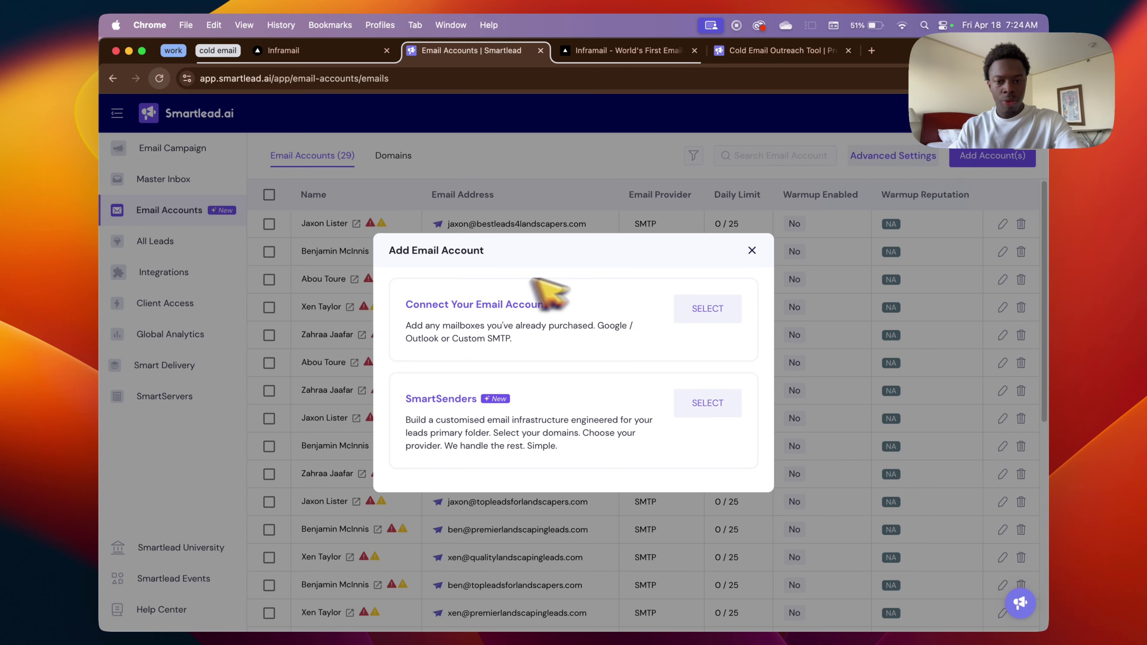
Choose to connect purchased mailboxes and load smartlead-bulk-import (1).csv from Downloads.
left_click(705, 307)
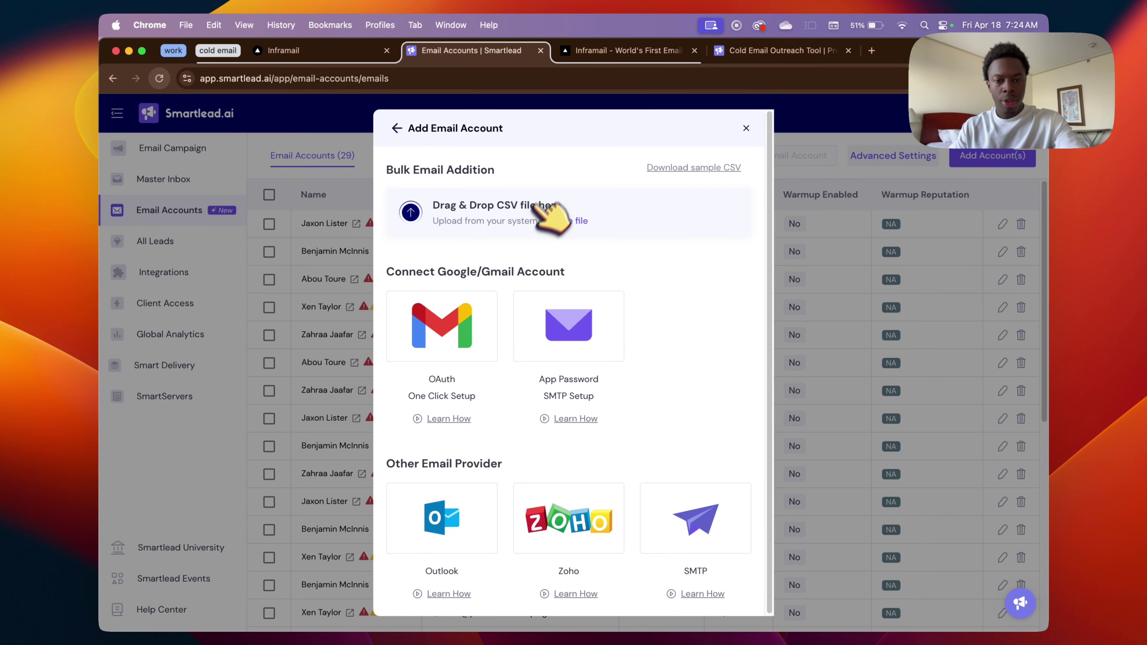
left_click(325, 51)
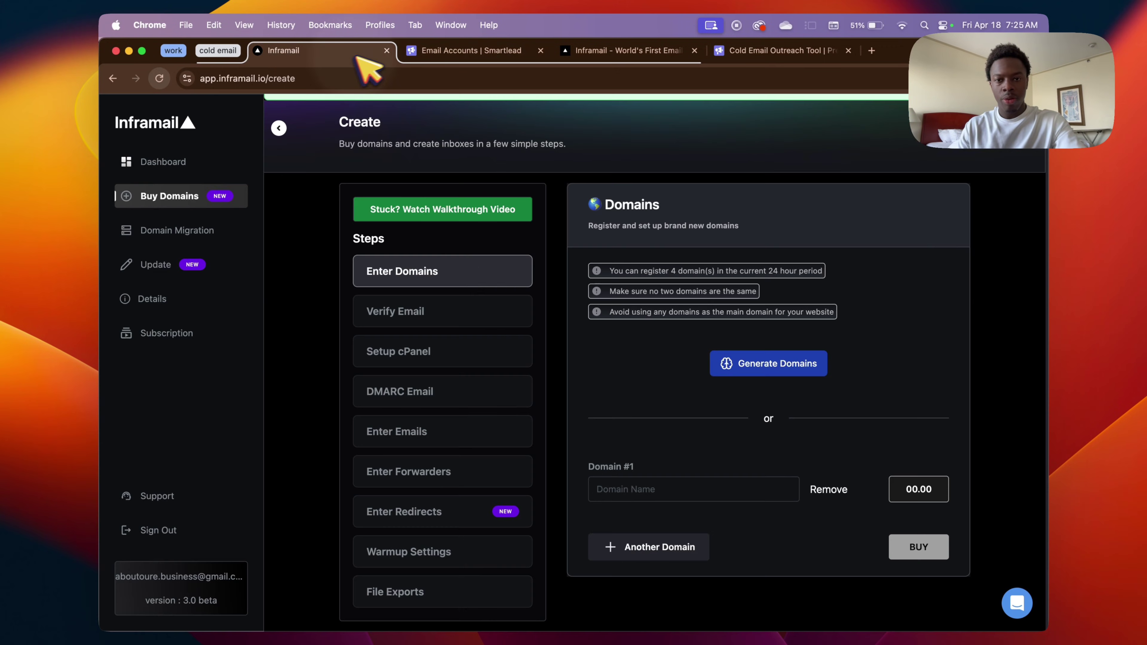
left_click(480, 50)
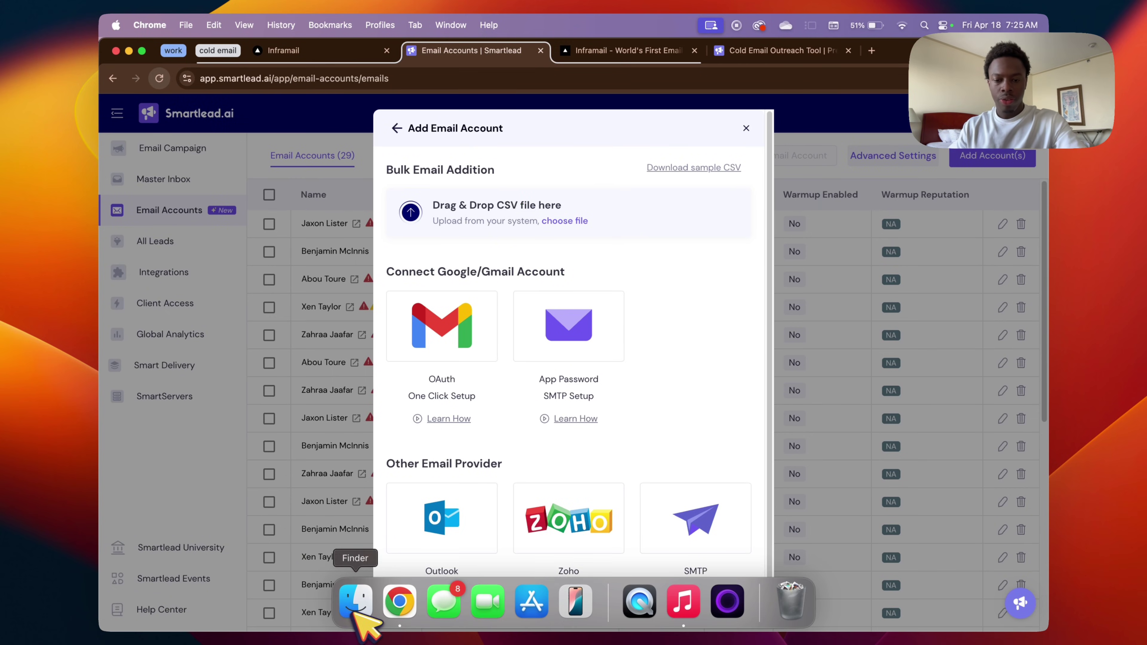
left_click(582, 222)
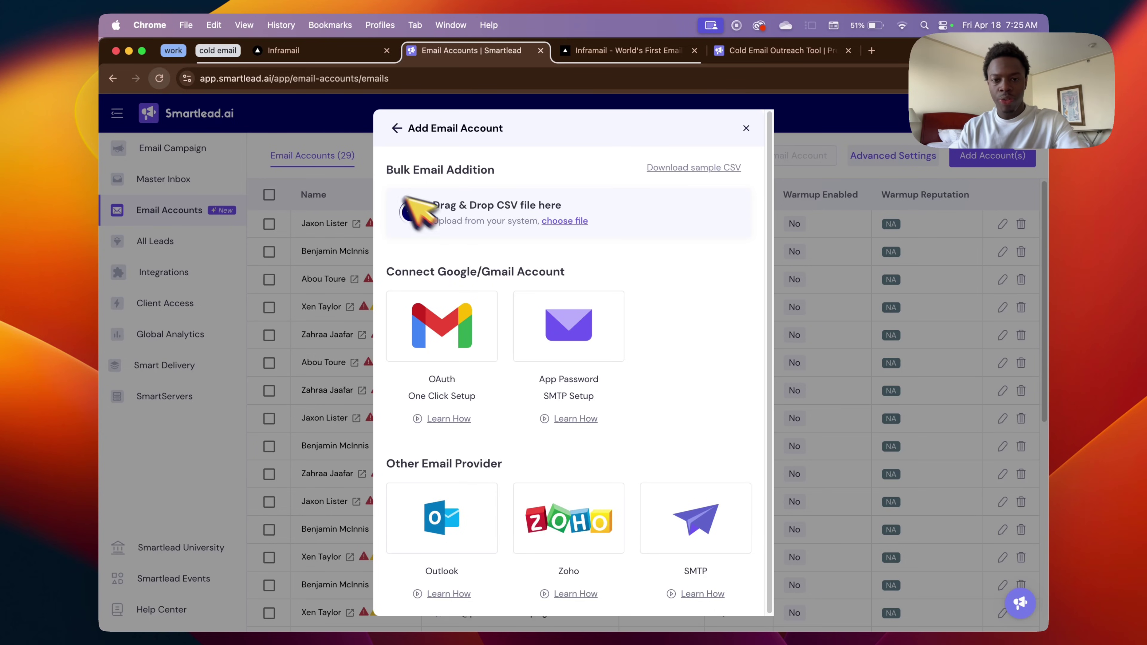
scroll(597, 357, "down", 2)
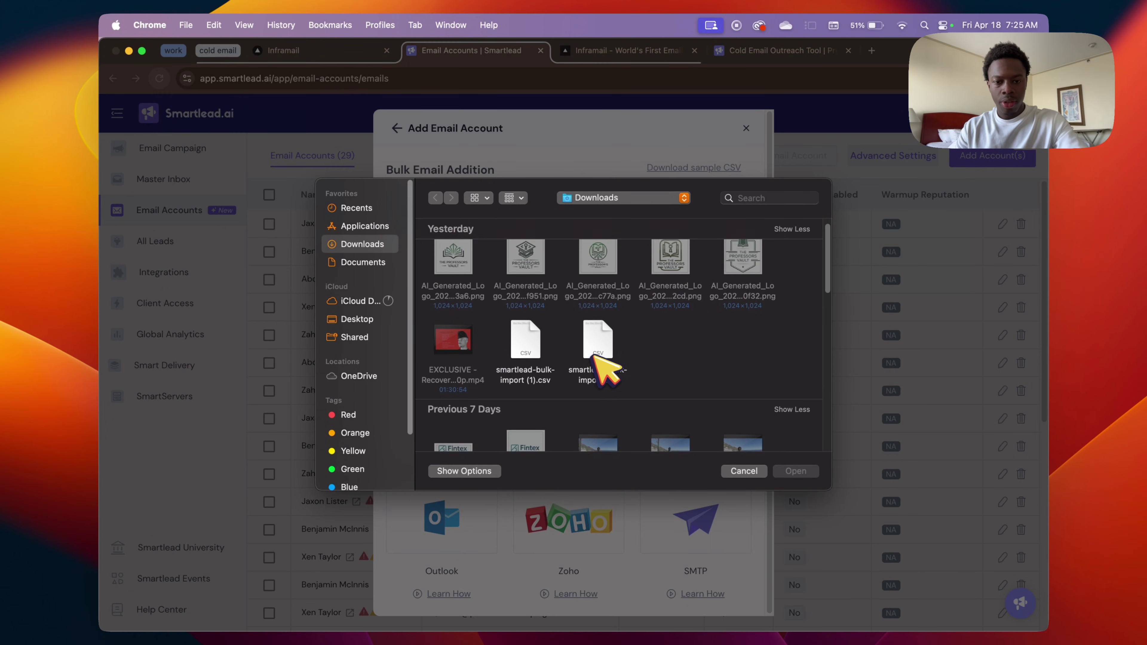
left_click(525, 332)
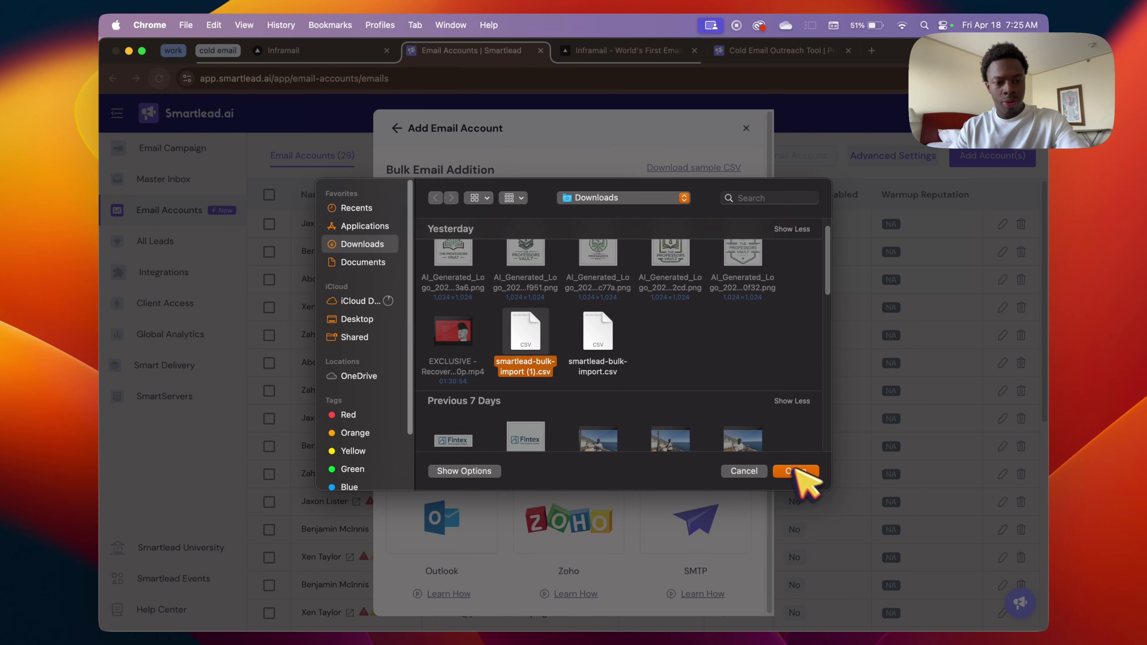
left_click(796, 471)
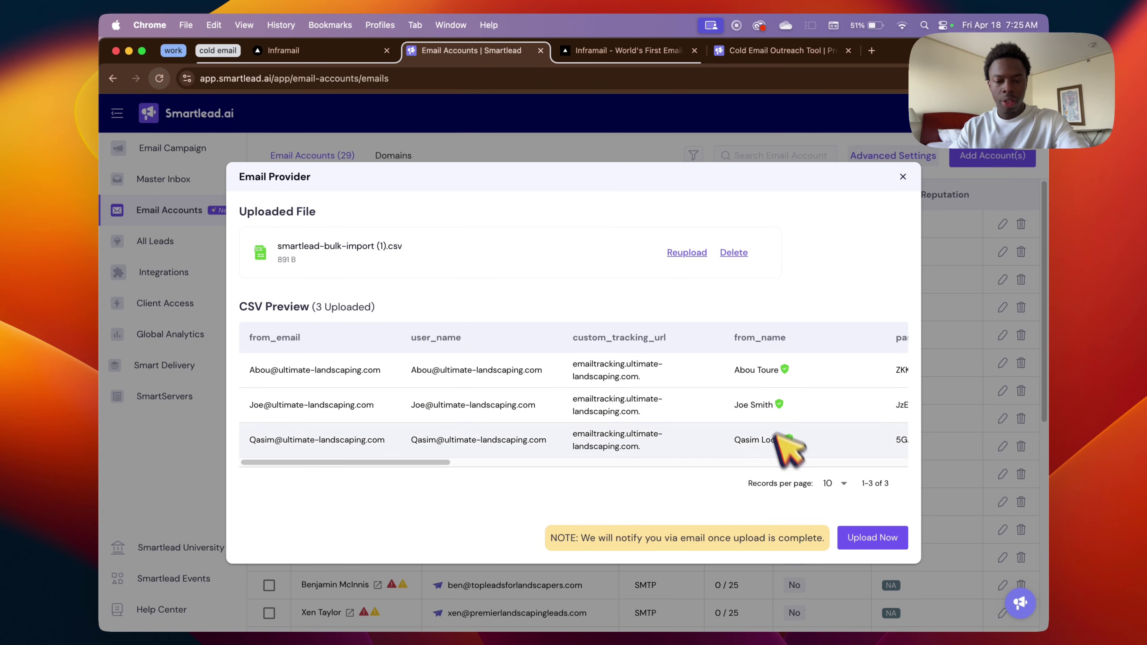
Review the CSV preview columns, then upload the three sender accounts.
scroll(609, 431, "right", 5)
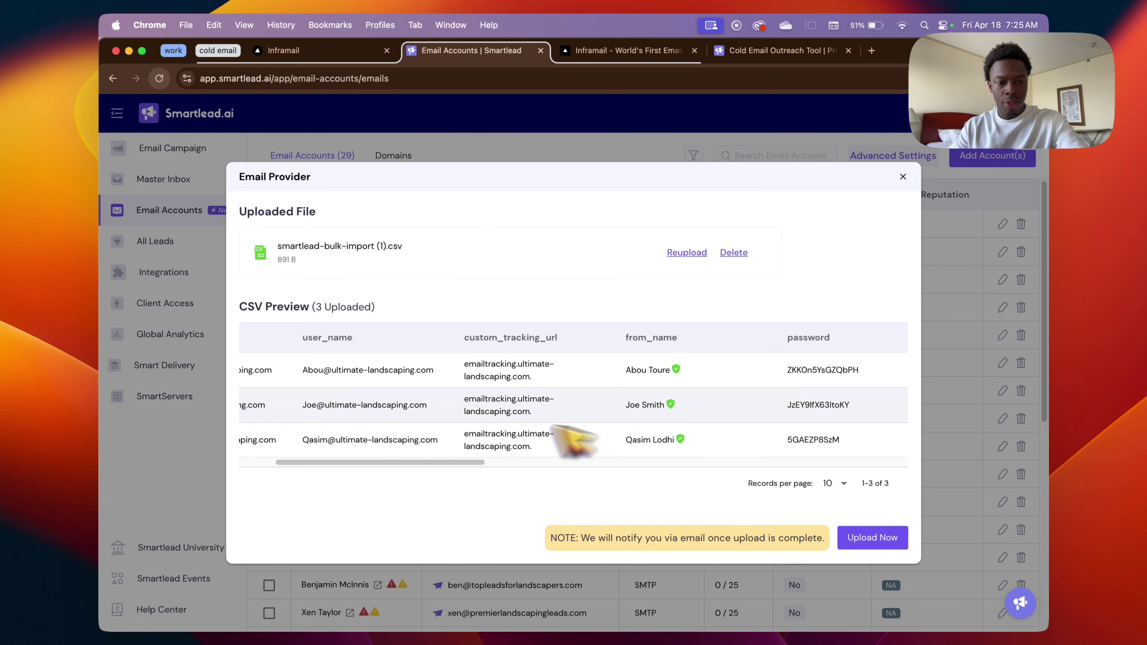
scroll(687, 407, "right", 3)
scroll(497, 389, "left", 10)
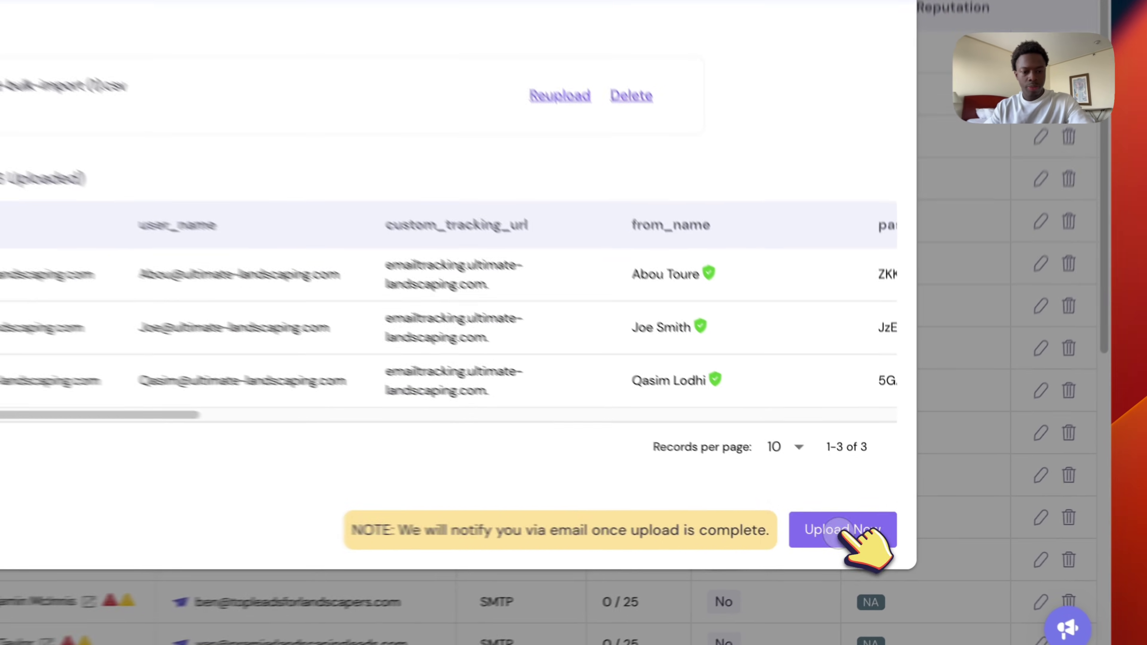
left_click(869, 540)
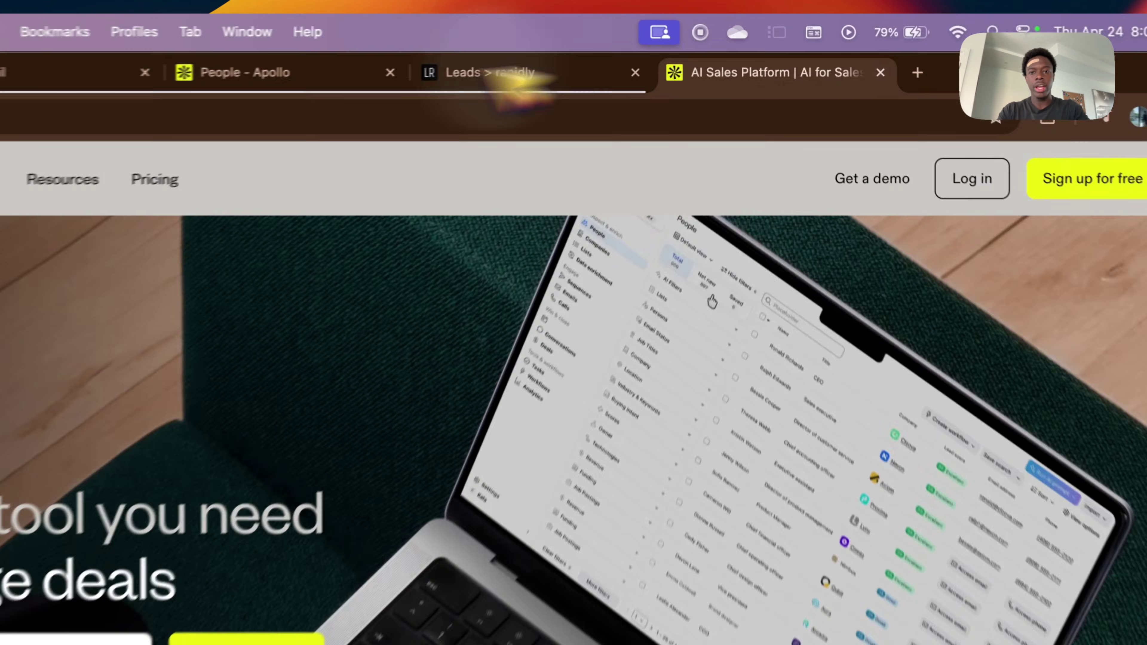
Clear the Location, # Employees and Industry filters from the Apollo people search.
left_click(448, 50)
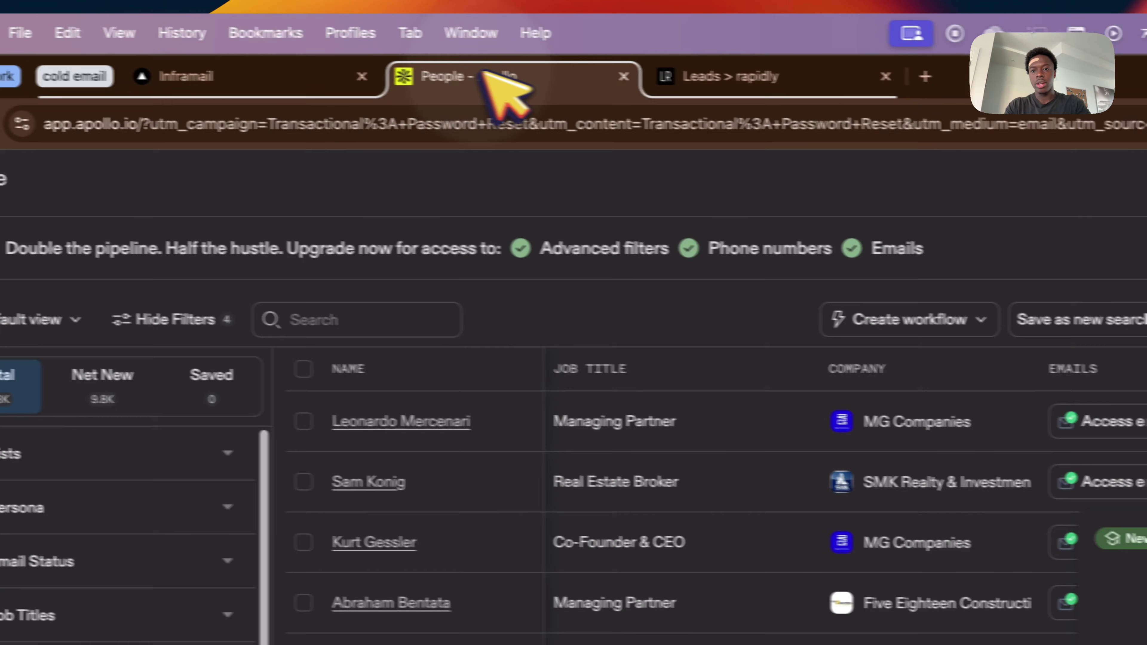
mouse_move(9, 187)
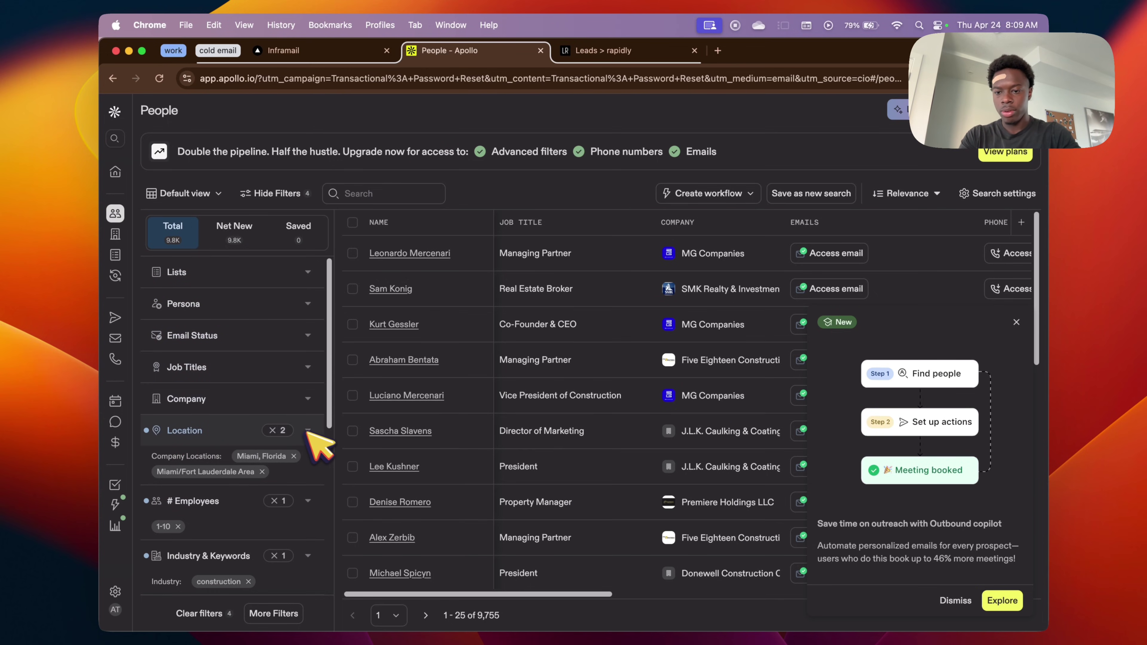
left_click(294, 456)
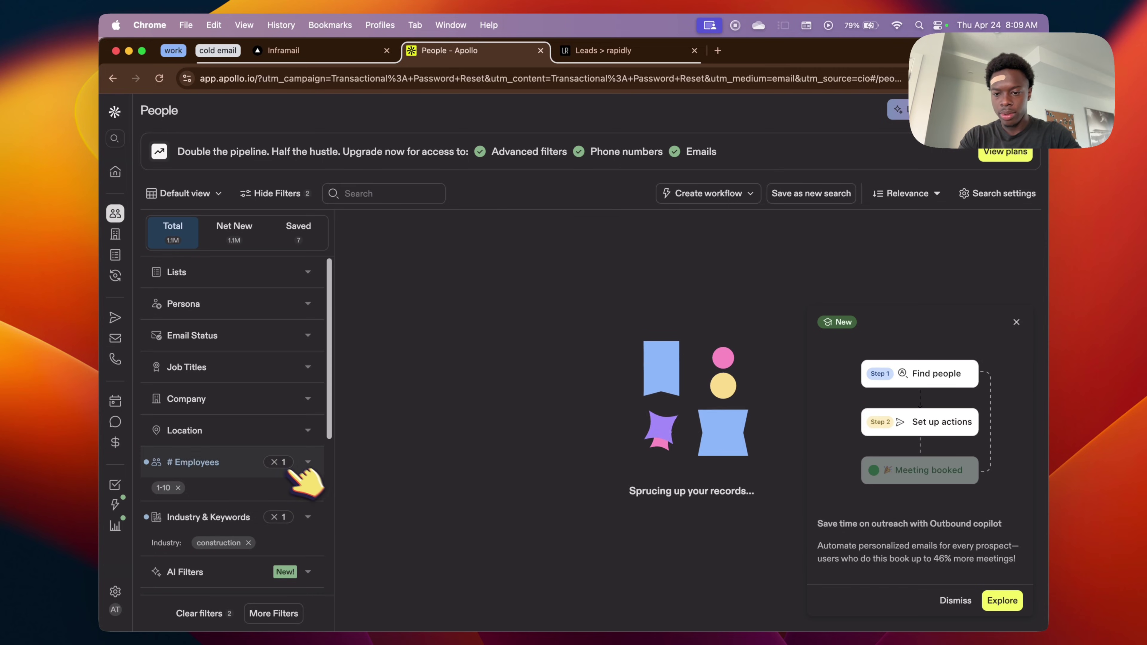
left_click(289, 463)
left_click(285, 495)
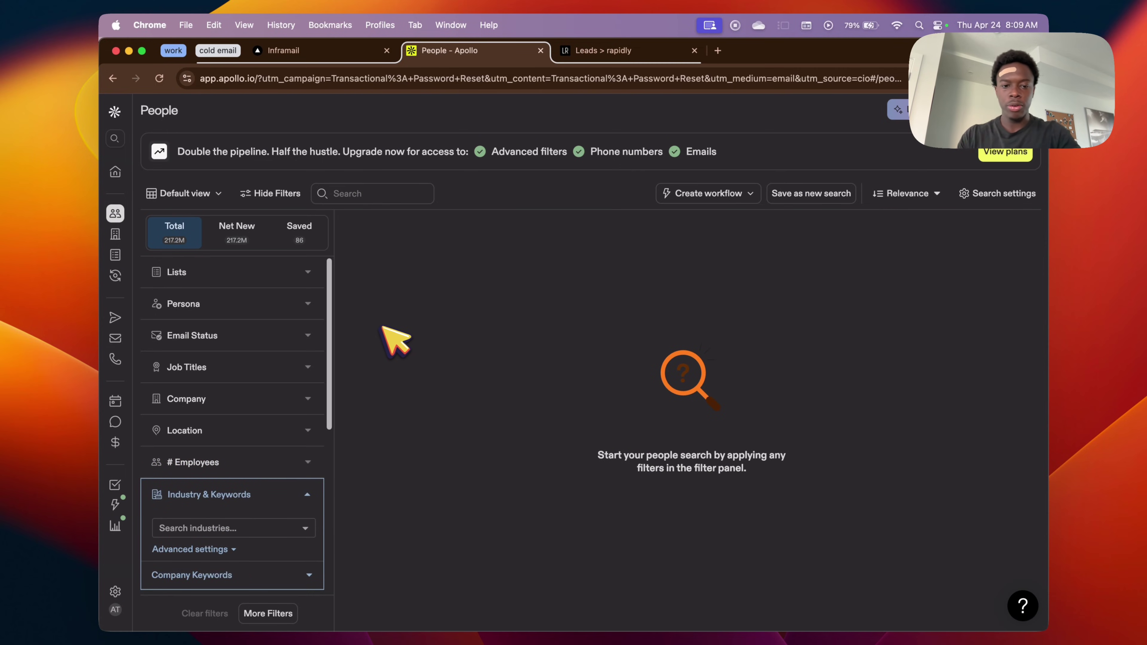
Add construction as the industry filter, giving about 6.435M contacts.
left_click(210, 528)
type("co")
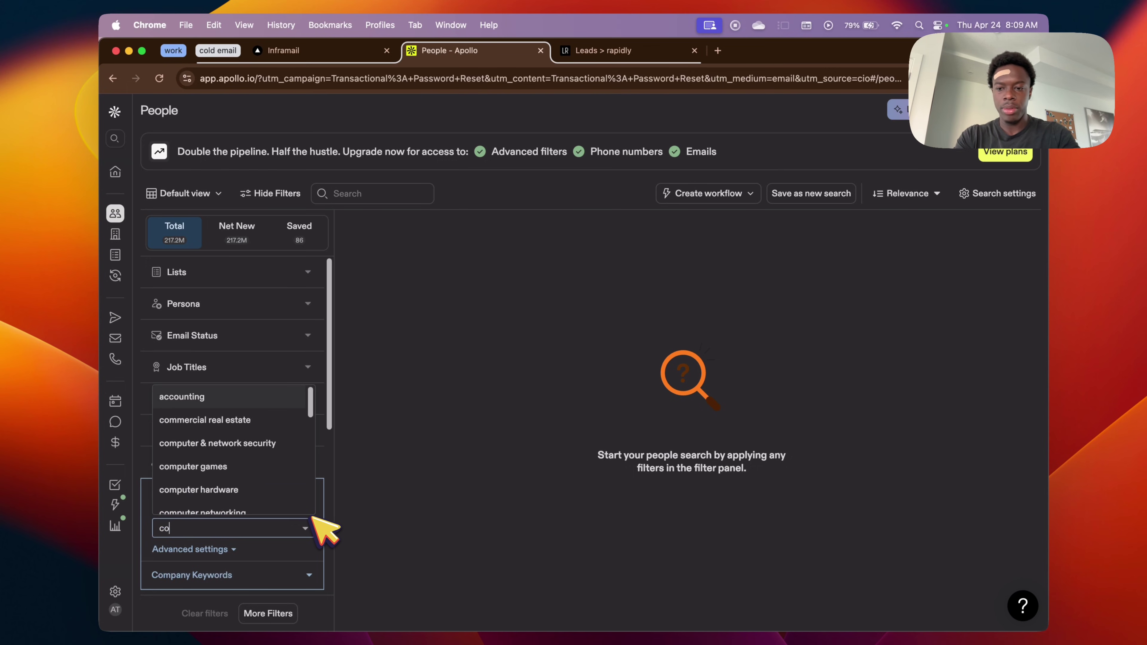
type("nstru")
left_click(295, 502)
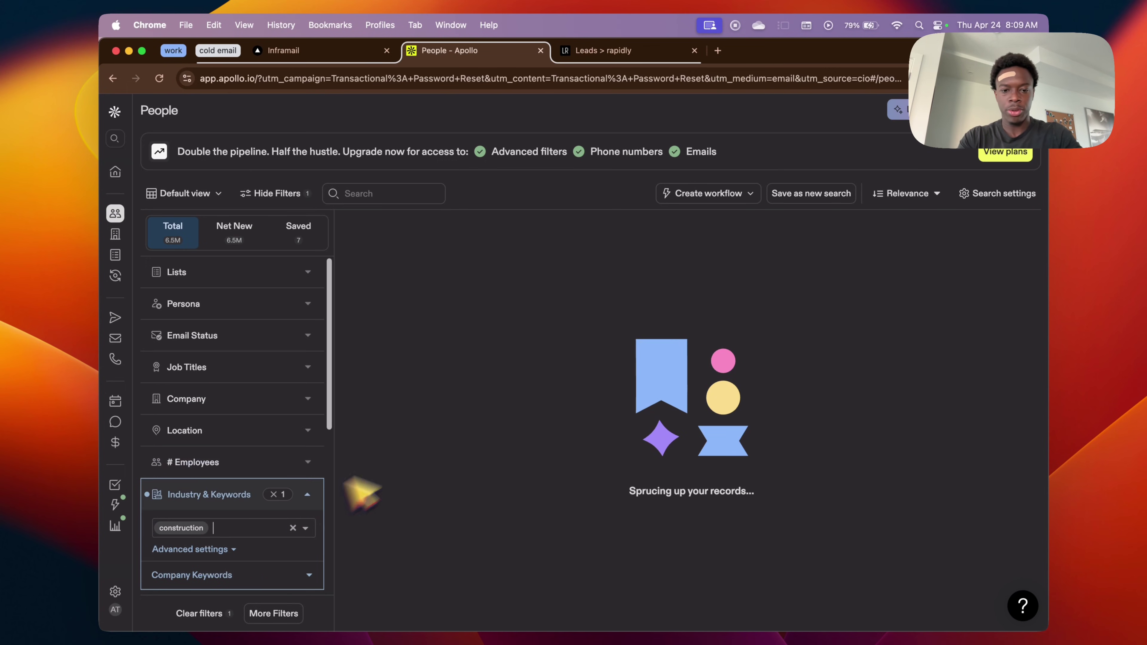
left_click_drag(467, 616, 528, 629)
left_click(535, 622)
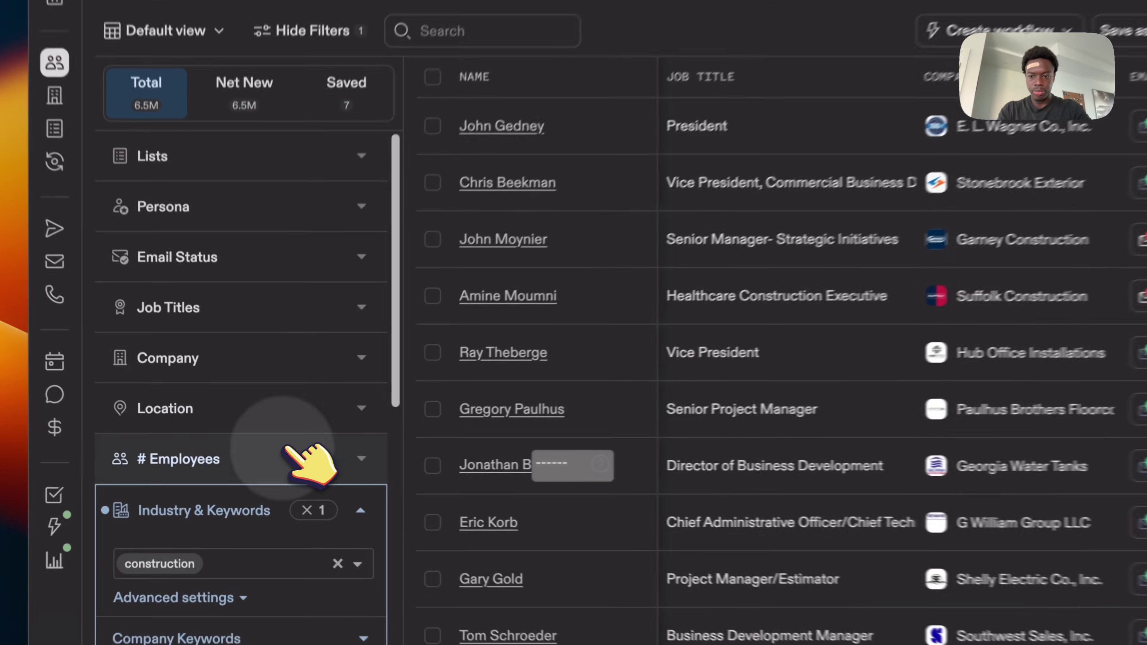
Limit company size to 1-10 and 11-20 employees.
left_click(269, 458)
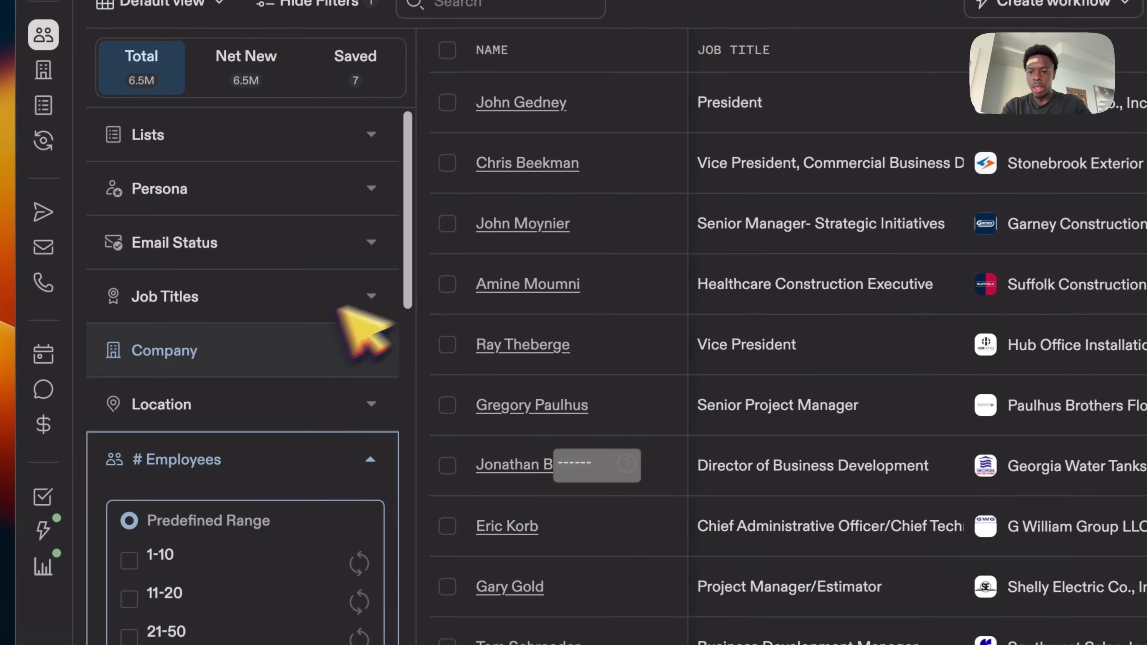
scroll(384, 323, "down", 5)
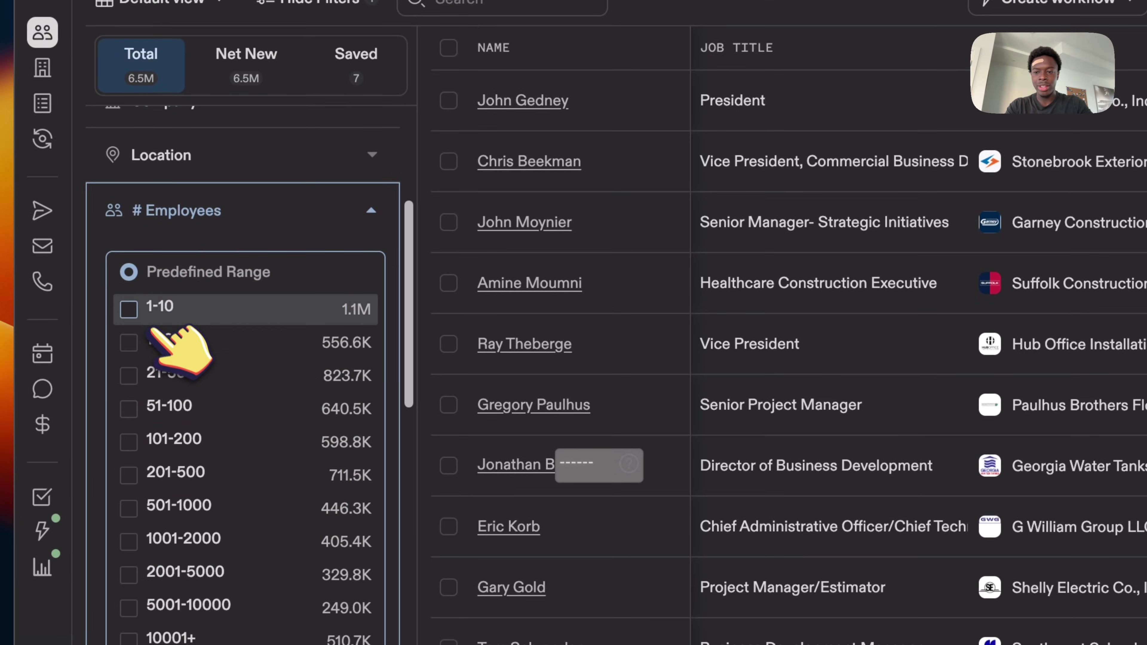
left_click(150, 325)
left_click(131, 335)
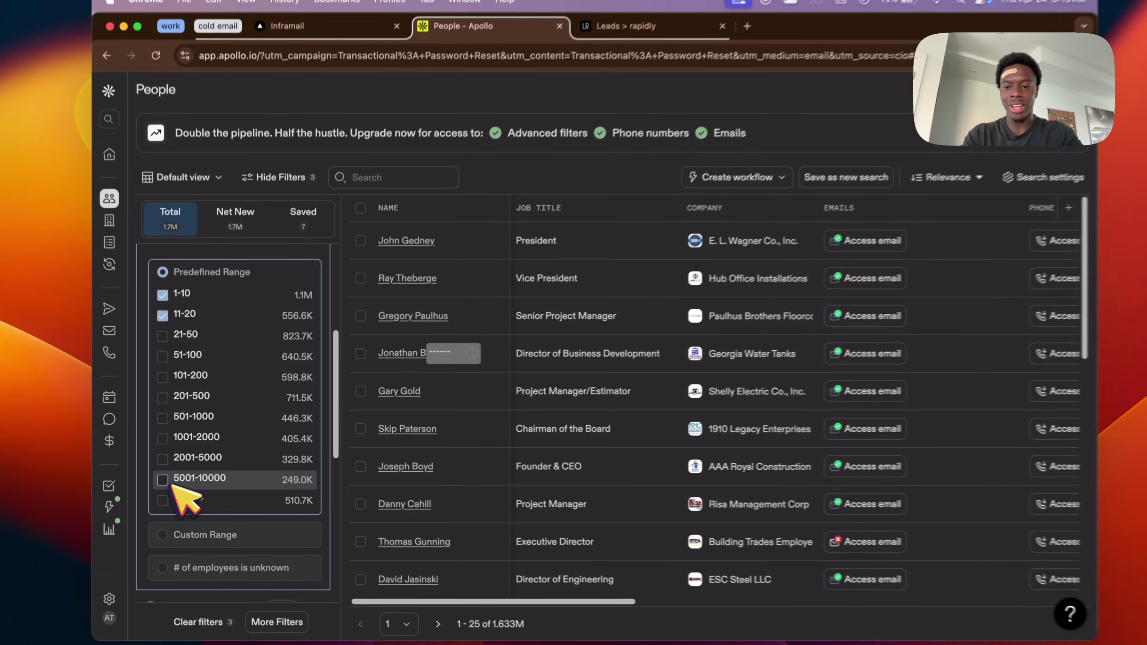
scroll(258, 272, "up", 3)
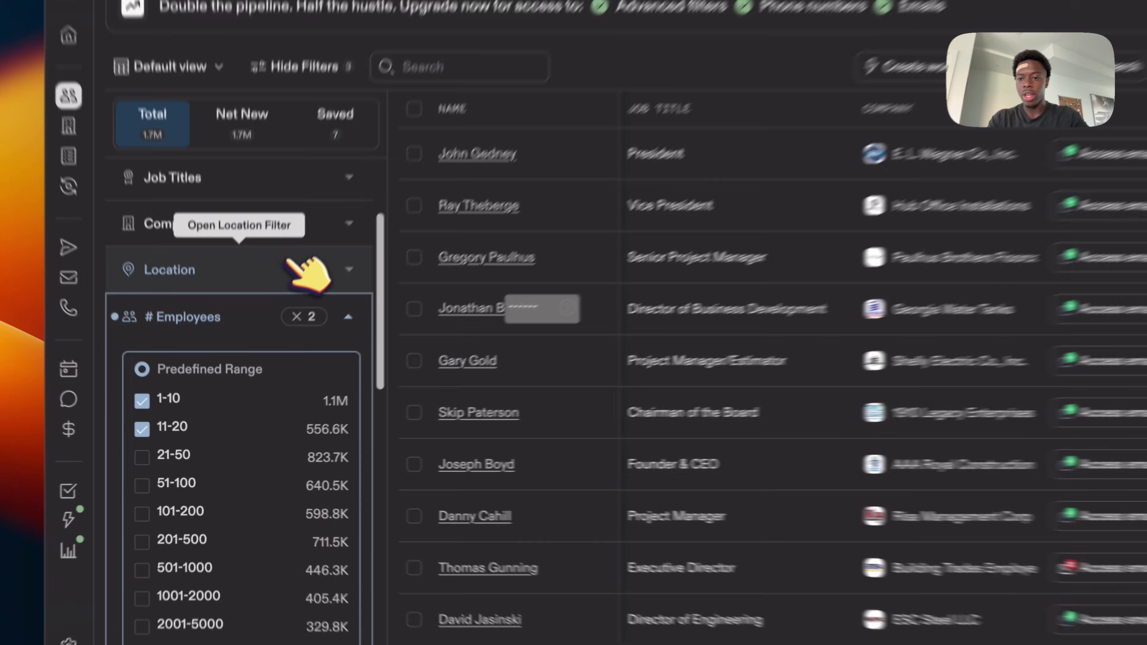
Add Miami/Fort Lauderdale Area as the location filter, leaving 14.2K contacts.
left_click(271, 333)
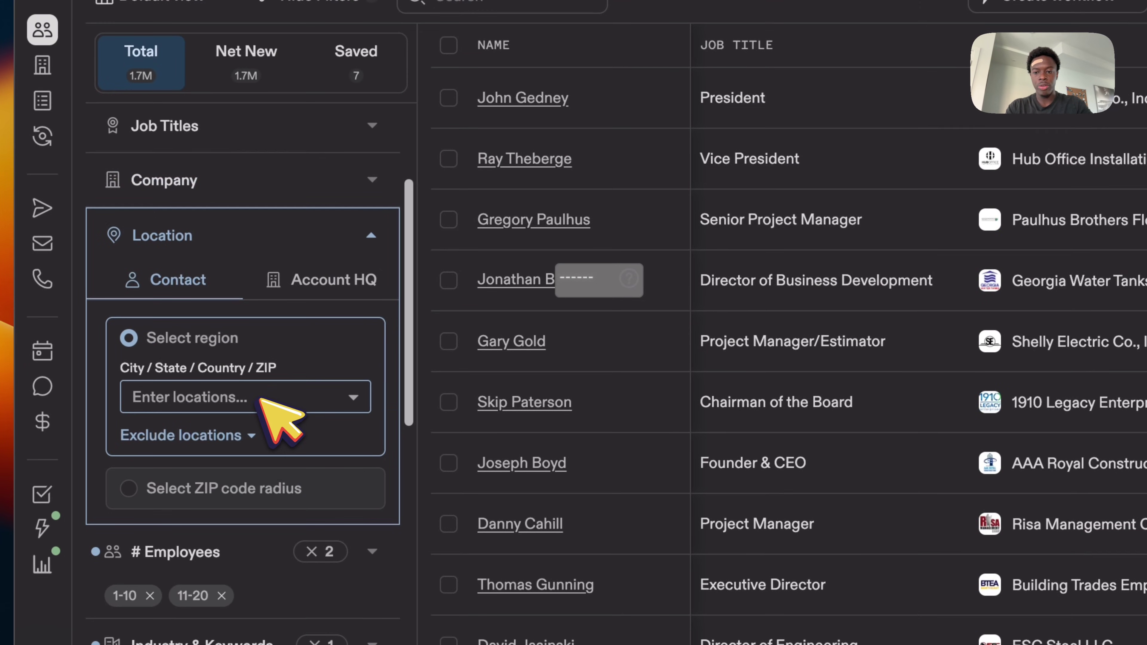
left_click(261, 399)
type("miani")
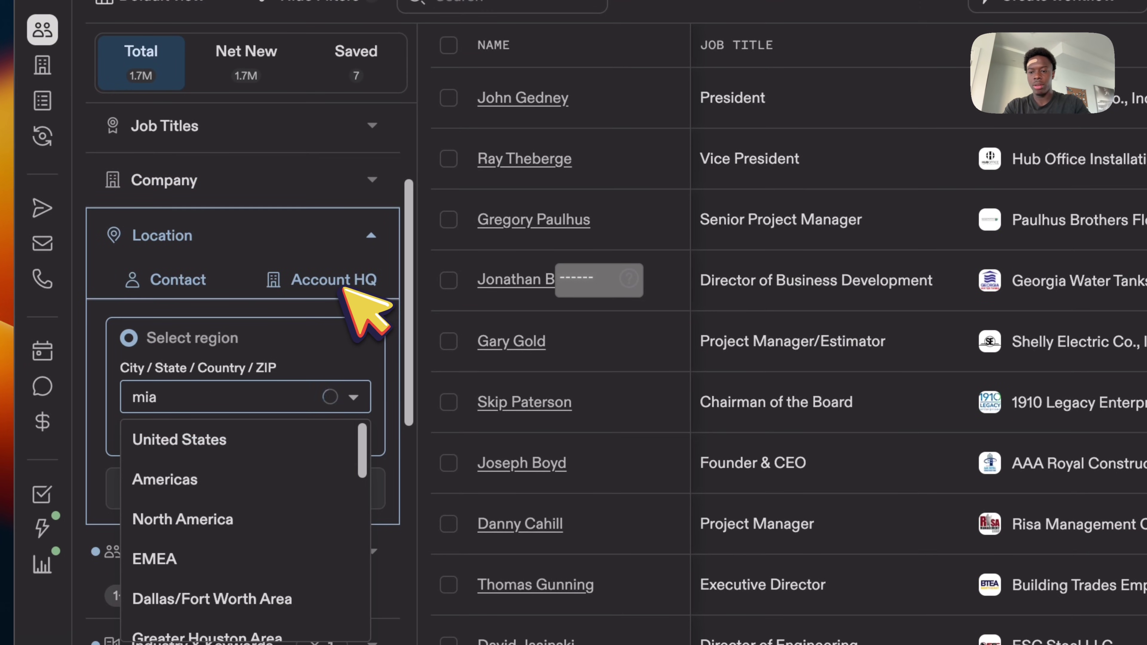
left_click(266, 479)
scroll(269, 497, "down", 10)
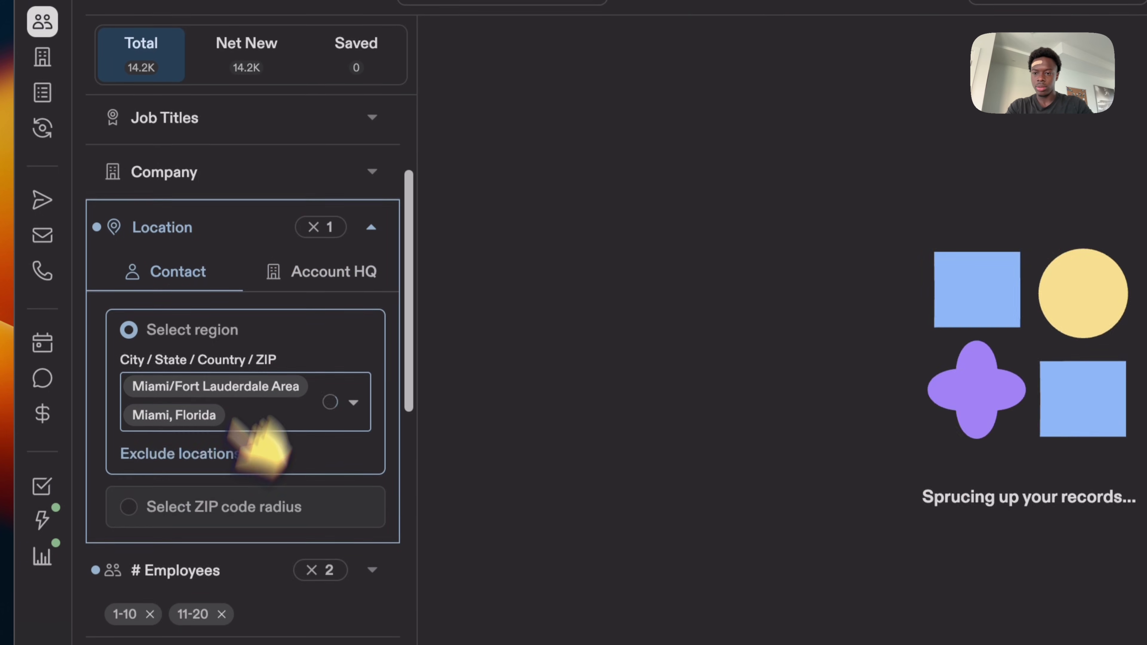
scroll(271, 253, "up", 10)
left_click(311, 333)
left_click(325, 281)
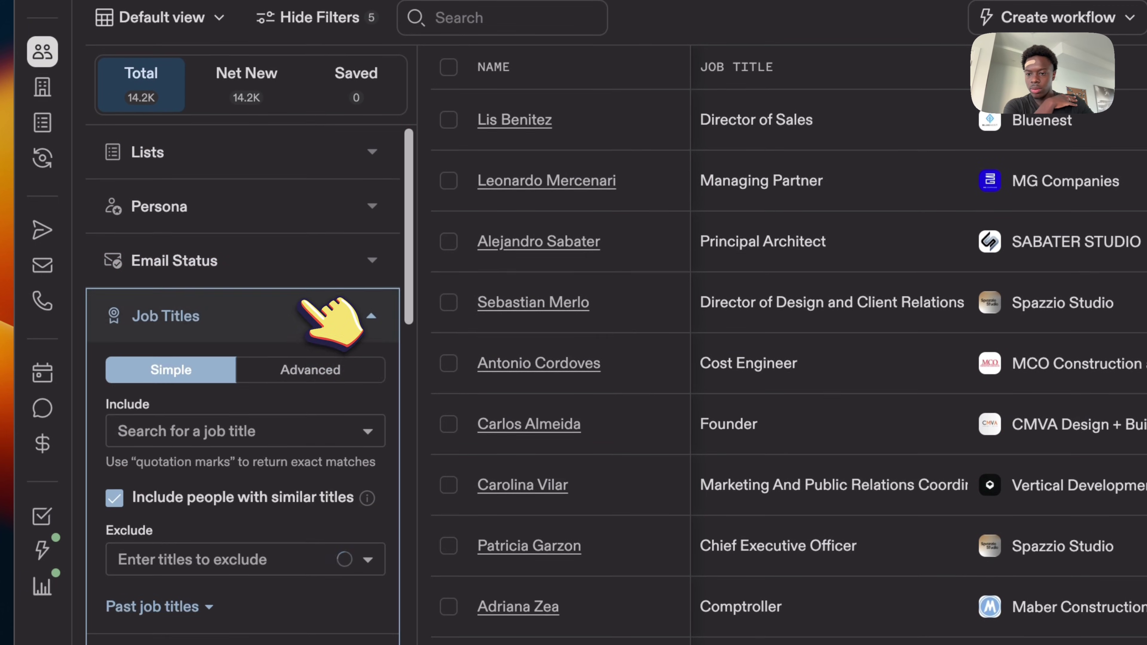
Include owner and ceo as job titles in the filter.
left_click(277, 432)
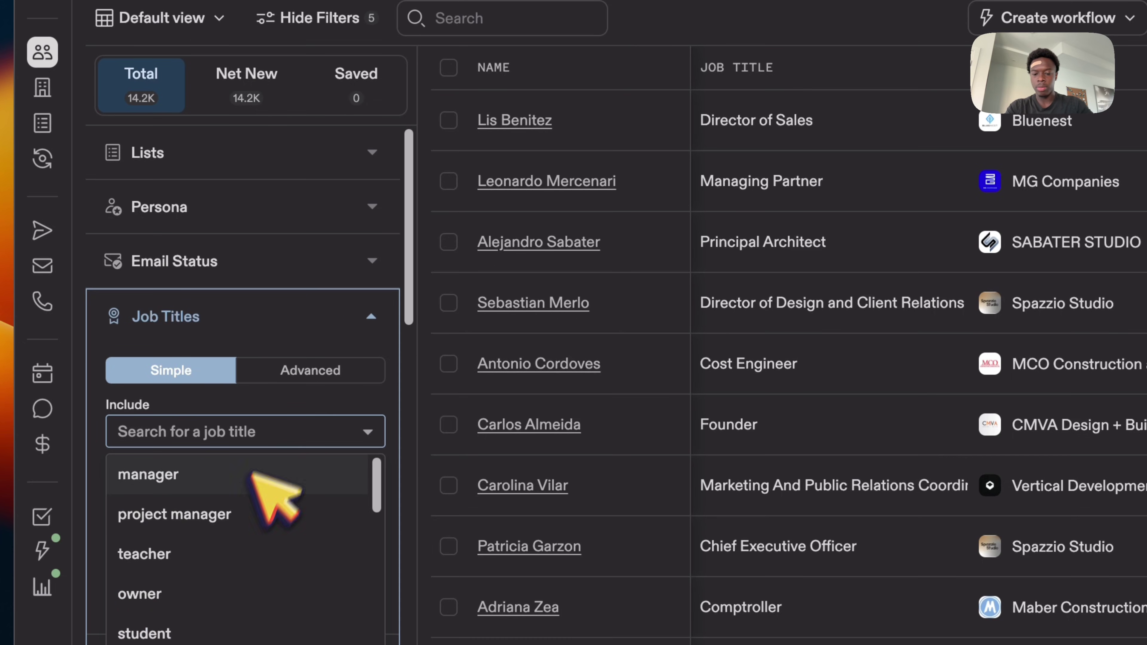
type("owner")
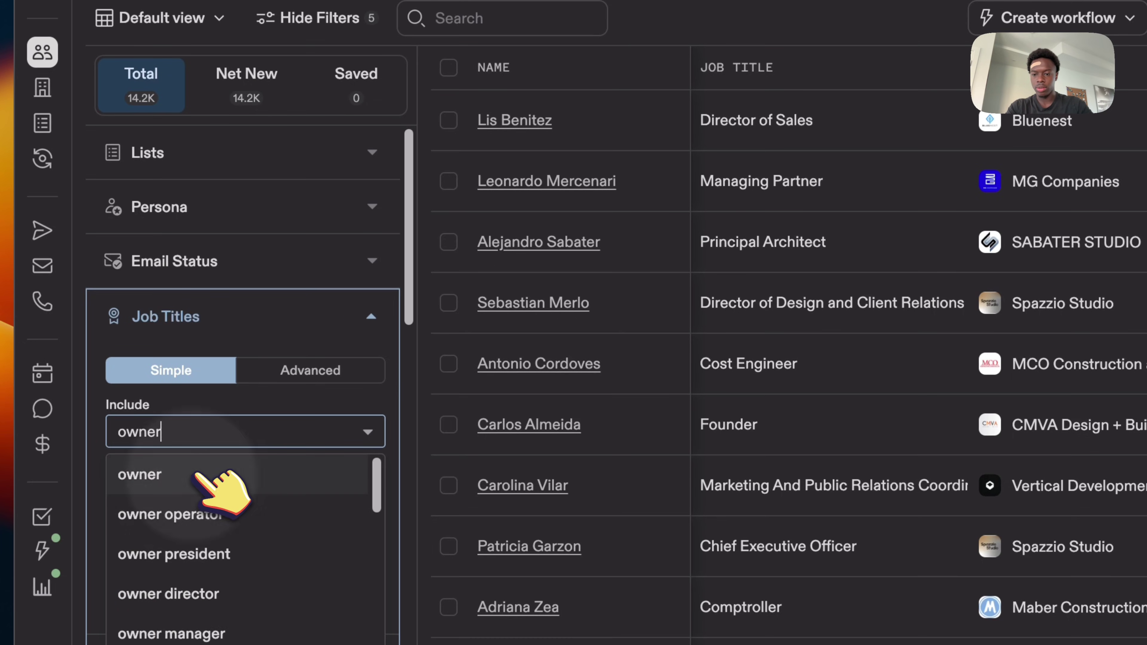
key("Return")
type("c")
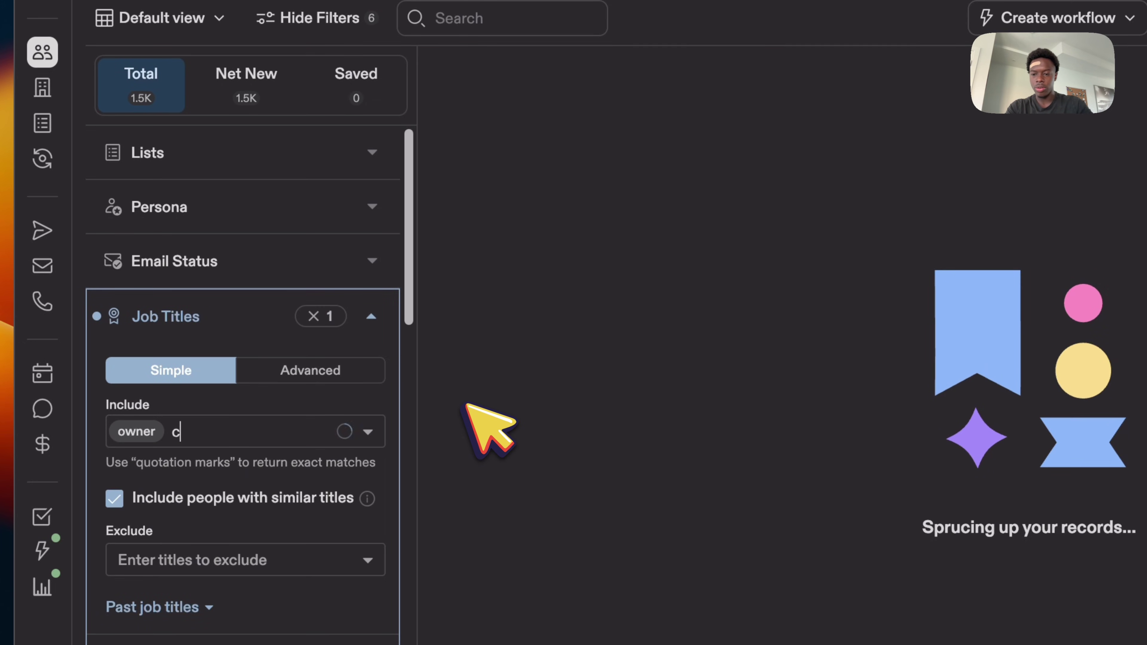
type("eo")
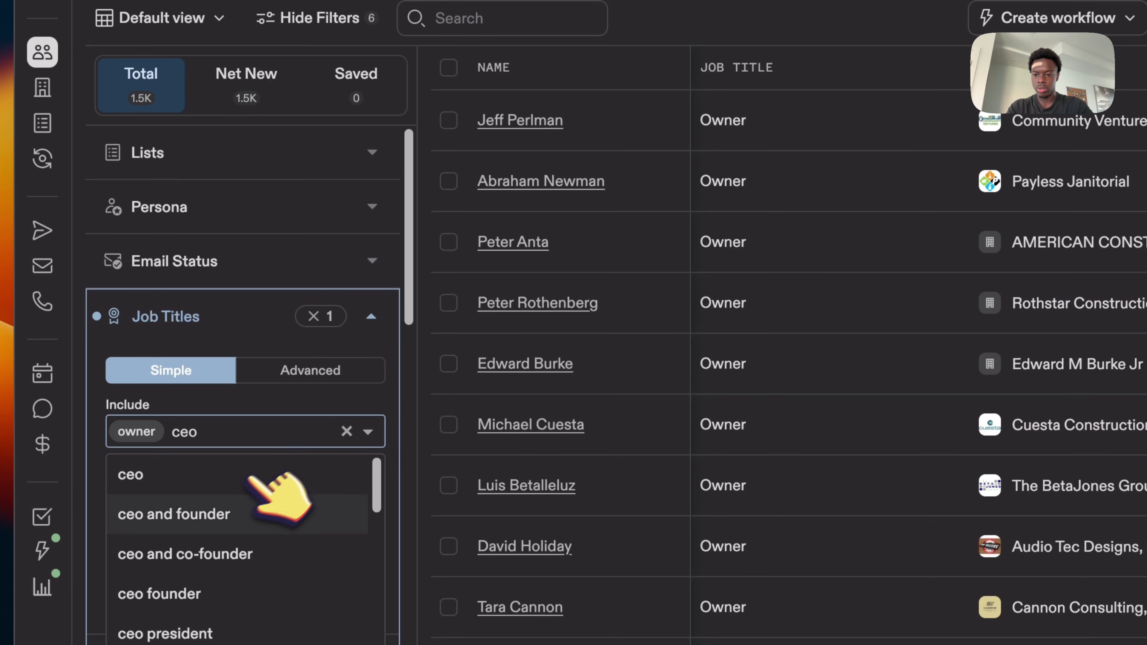
key("Return")
Also include ceo and founder, ceo and co-founder, and president, leaving 3,739 contacts.
type("c")
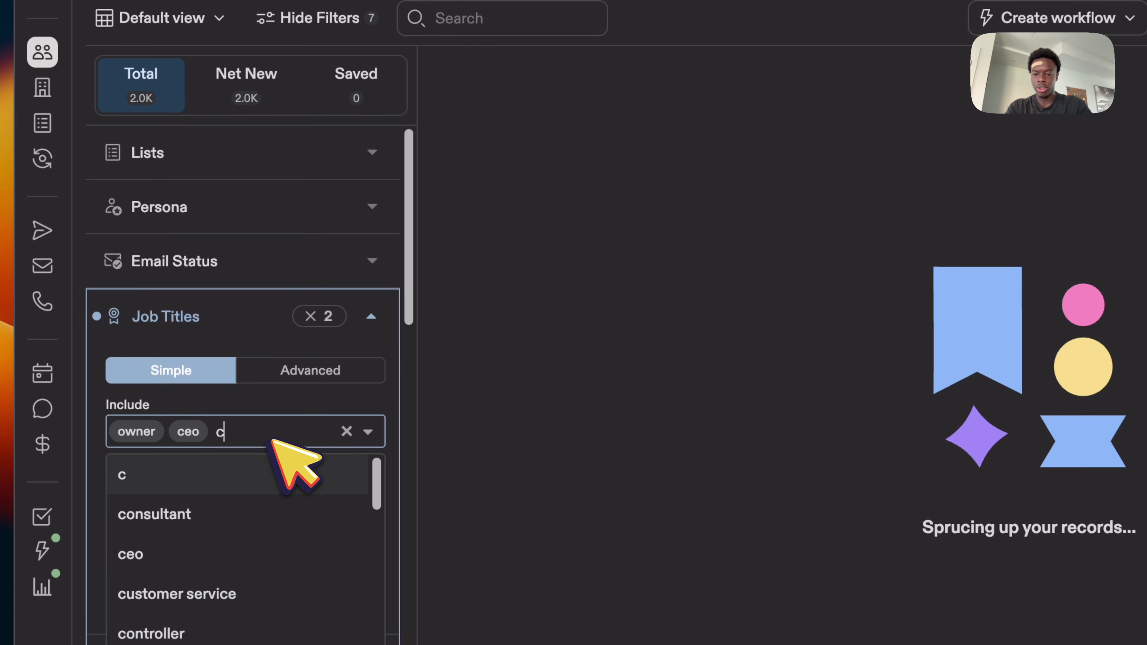
type("eo")
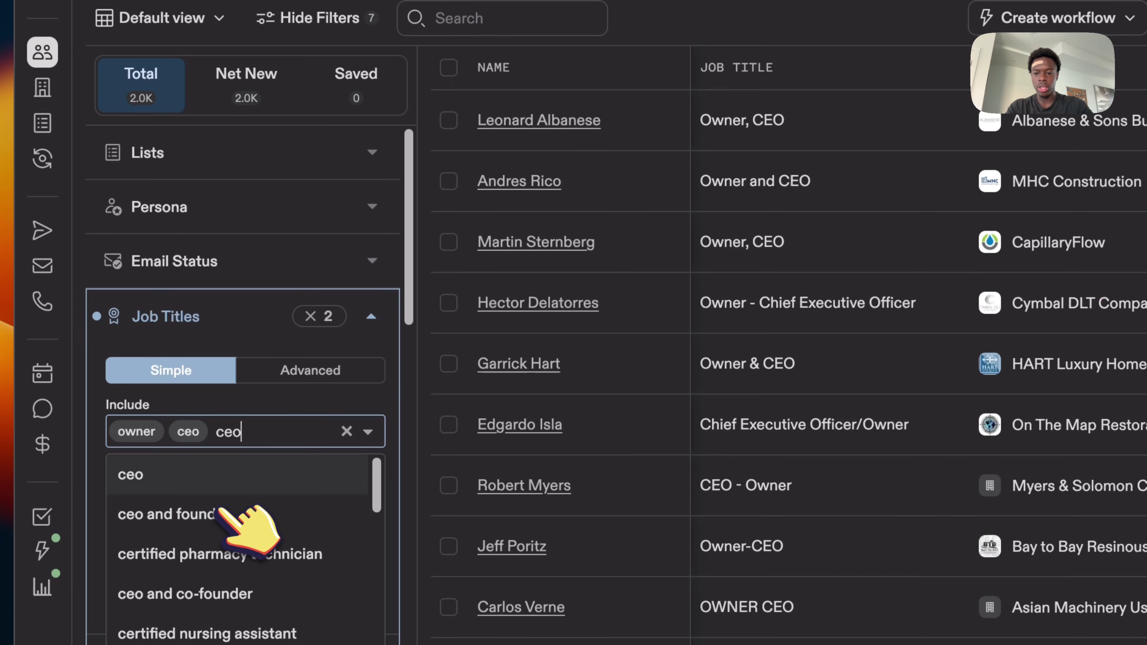
left_click(222, 516)
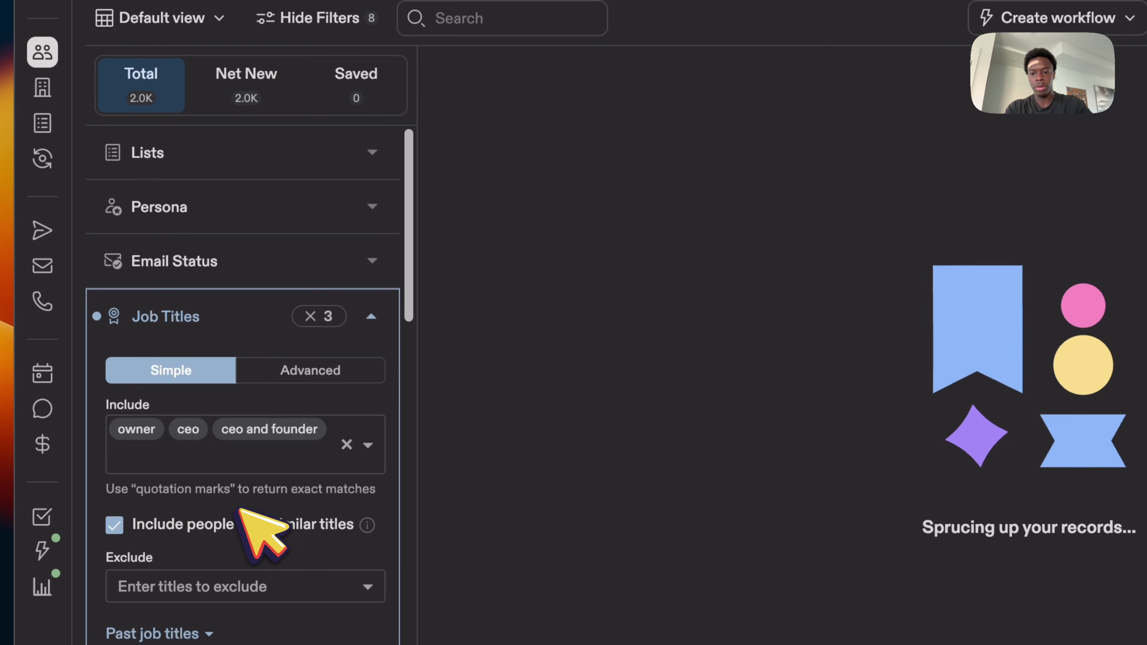
type("ceo")
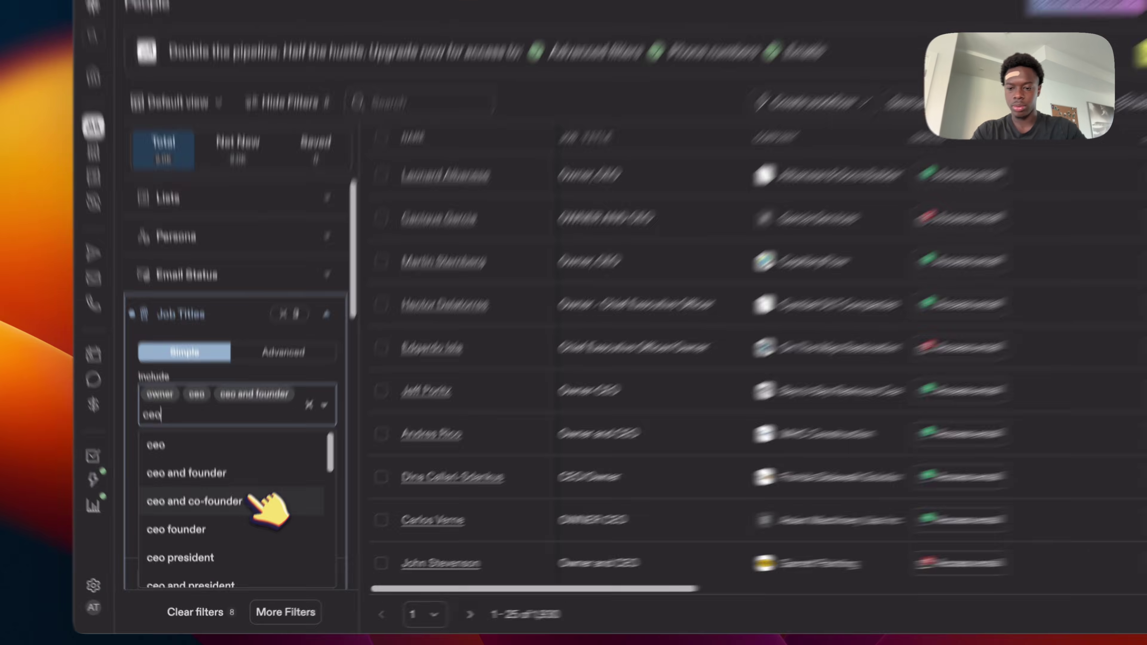
left_click(263, 504)
type("presid")
left_click(228, 404)
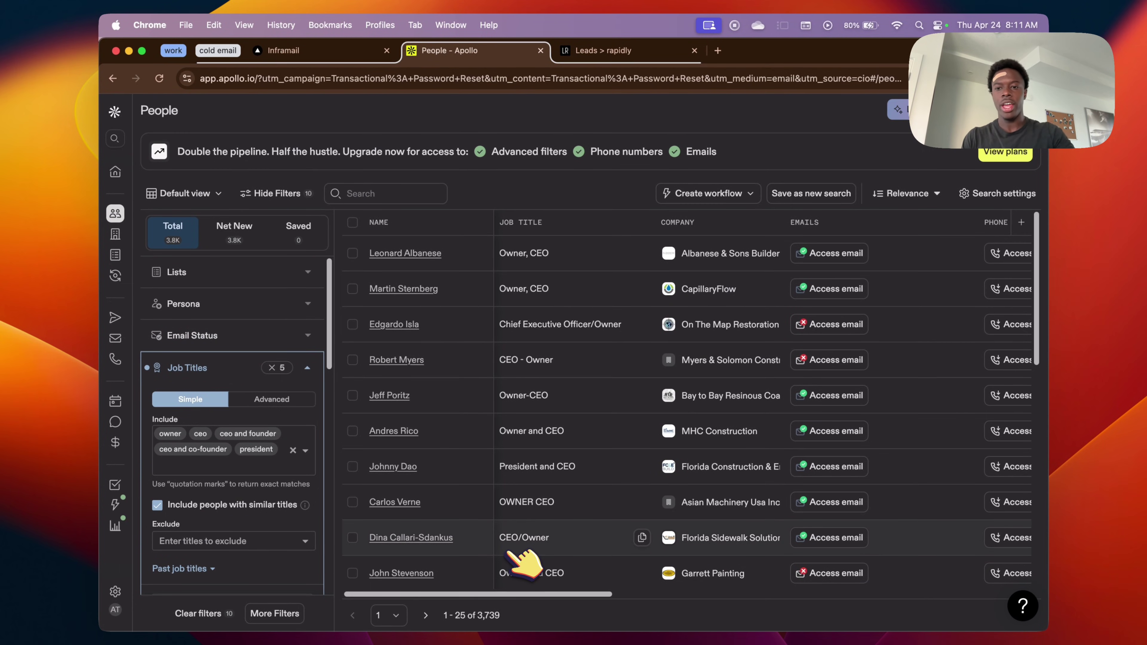
scroll(291, 407, "down", 10)
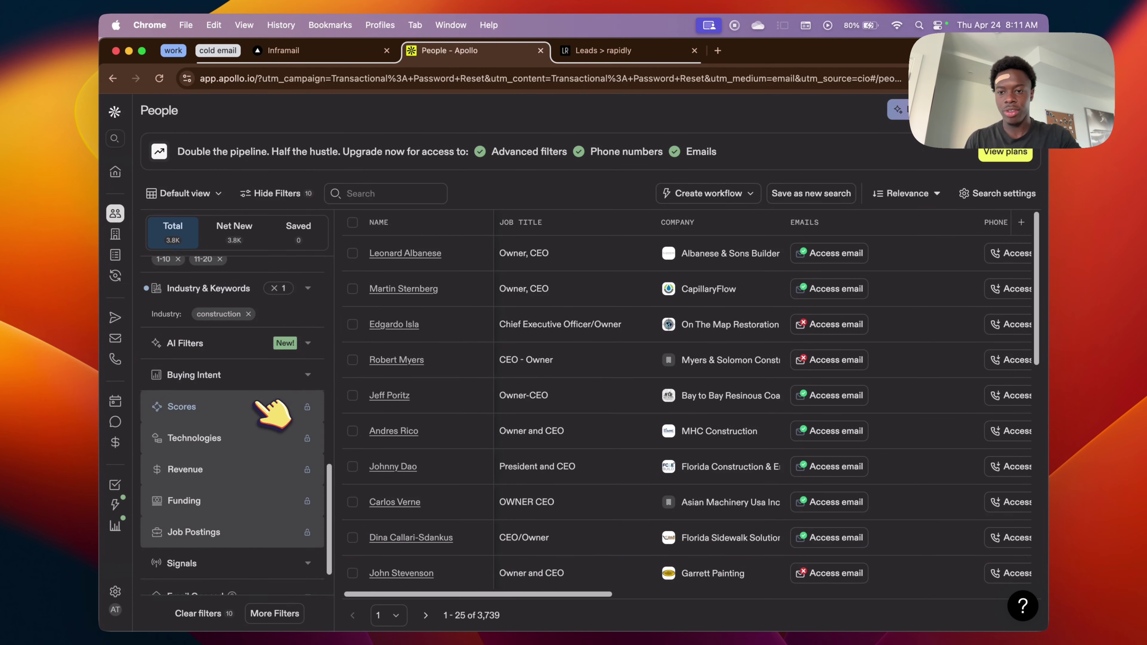
scroll(273, 412, "up", 10)
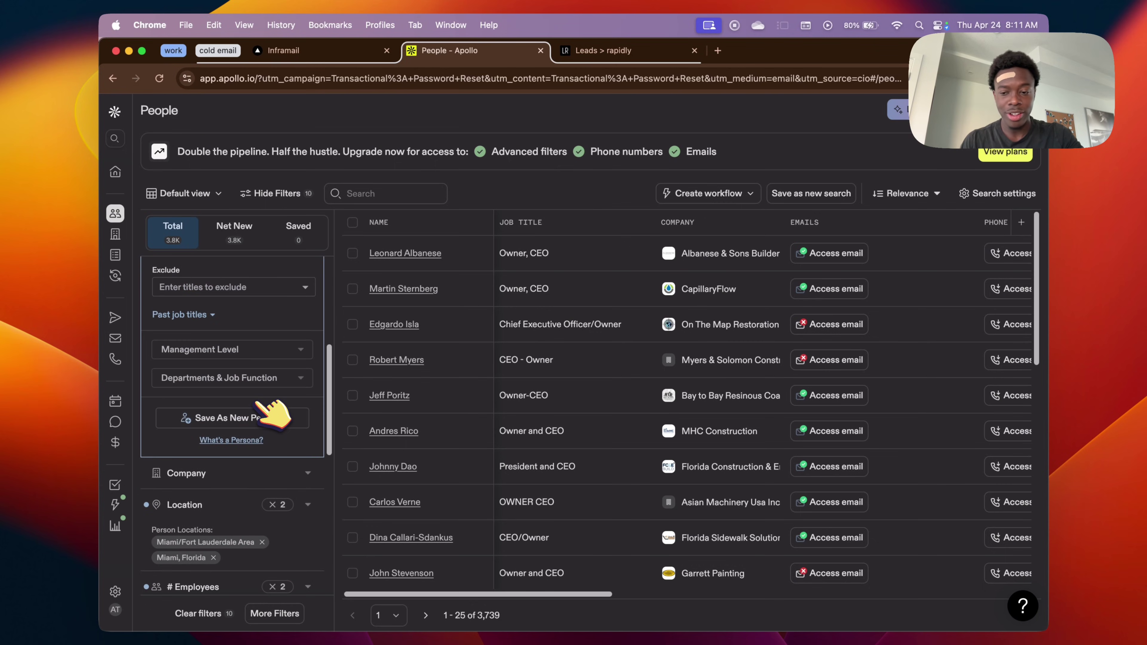
scroll(290, 407, "down", 5)
scroll(316, 339, "up", 10)
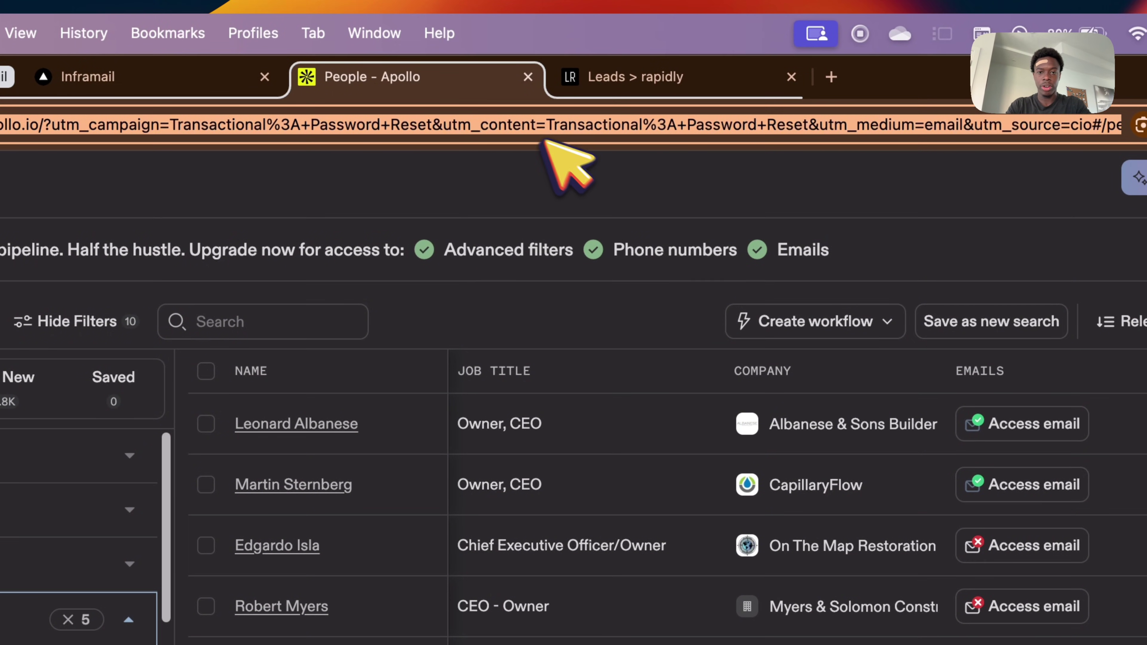
Check LeadsRapidly top-up prices ($35 for 7K, $20 for 4K leads), then return to New Request.
left_click(643, 73)
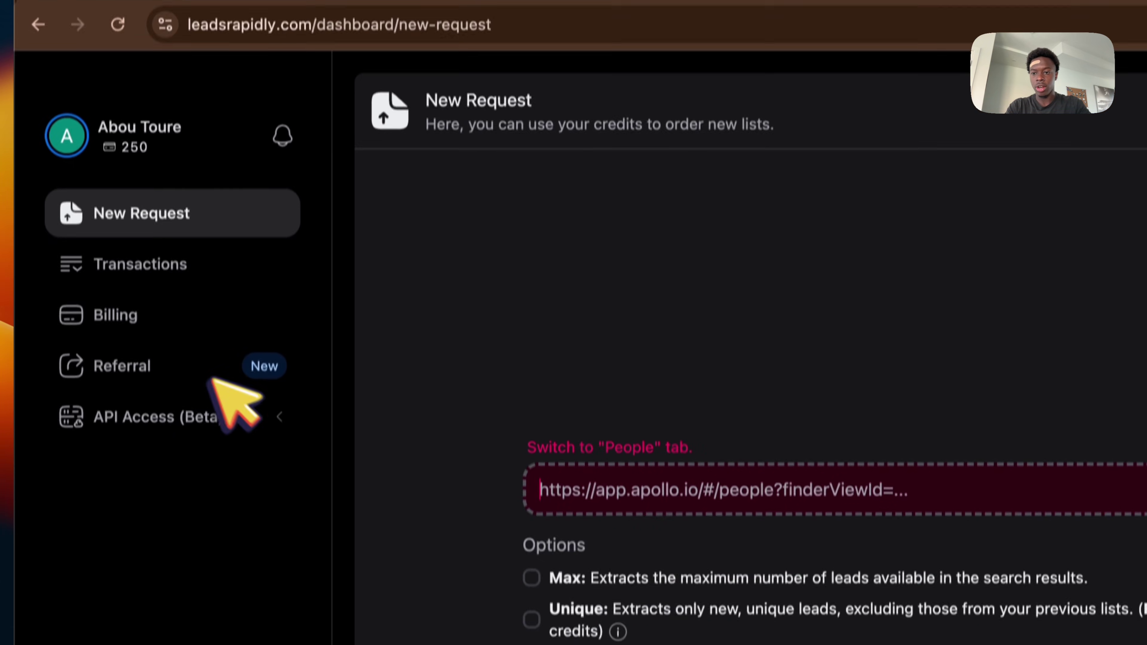
left_click(174, 319)
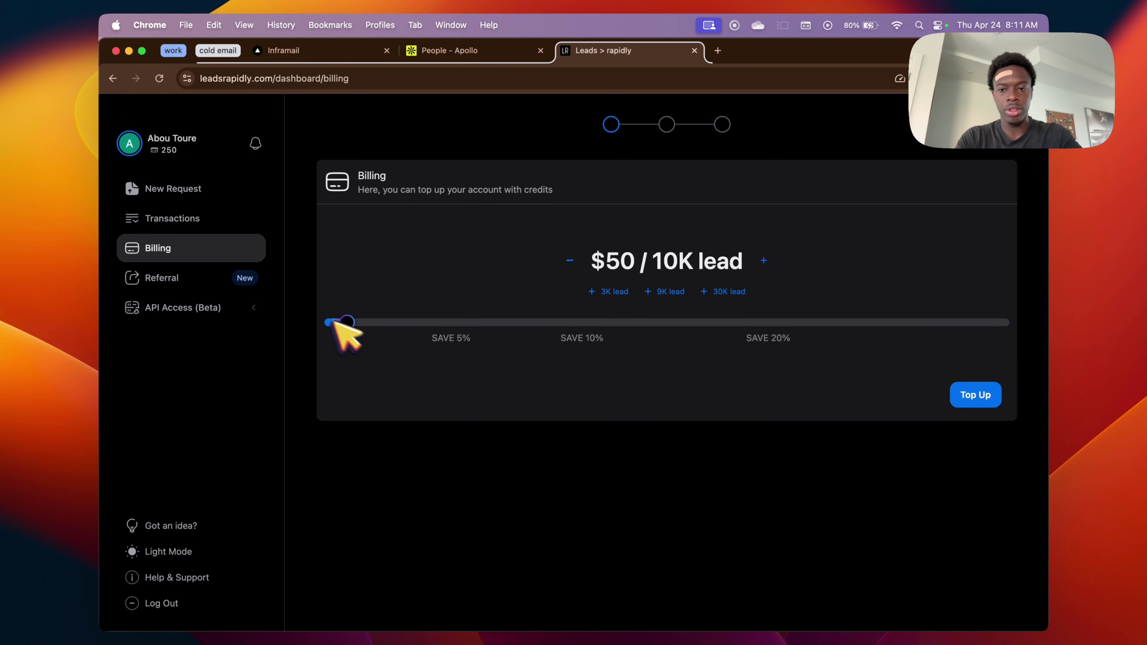
left_click_drag(348, 329, 342, 327)
left_click(468, 50)
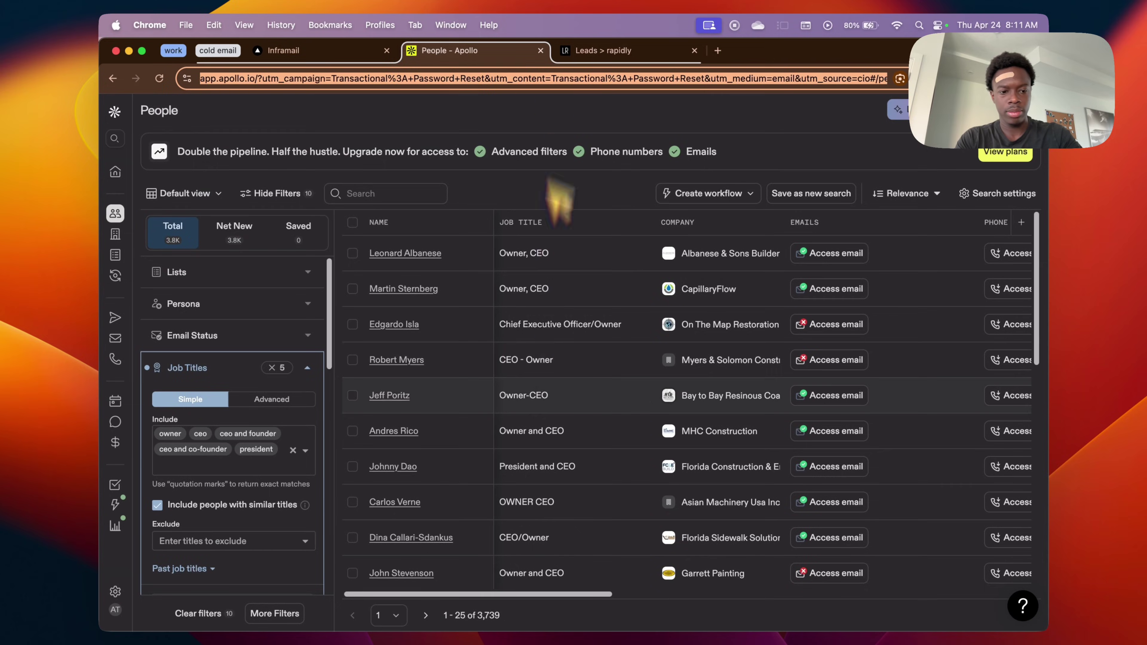
left_click(642, 51)
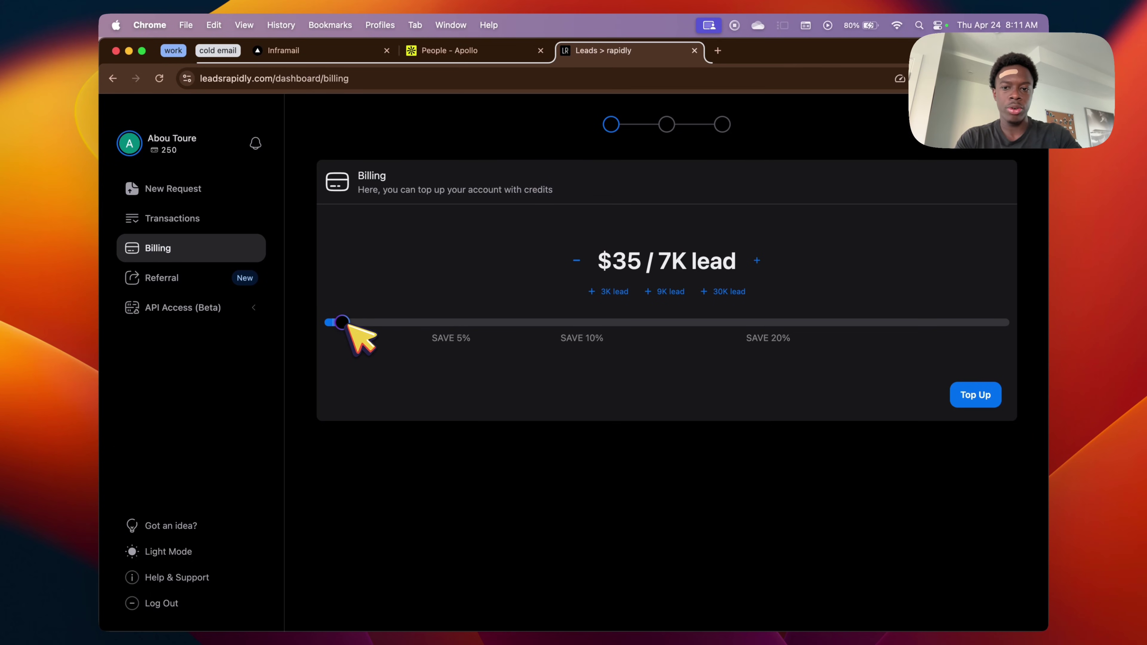
left_click_drag(349, 327, 343, 325)
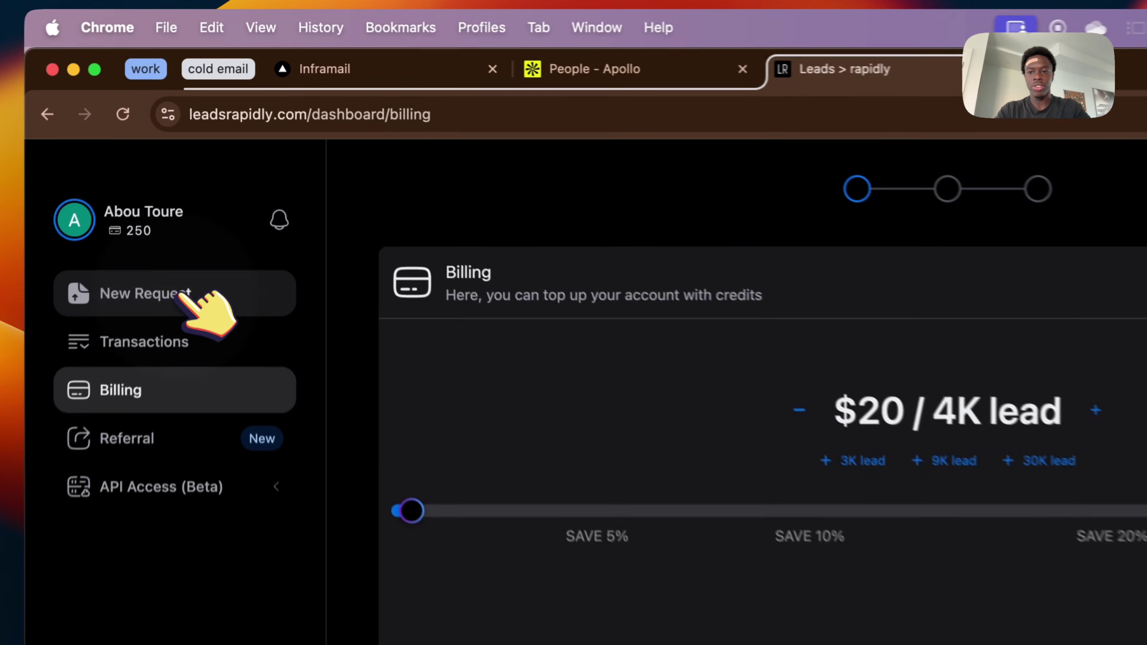
left_click(183, 294)
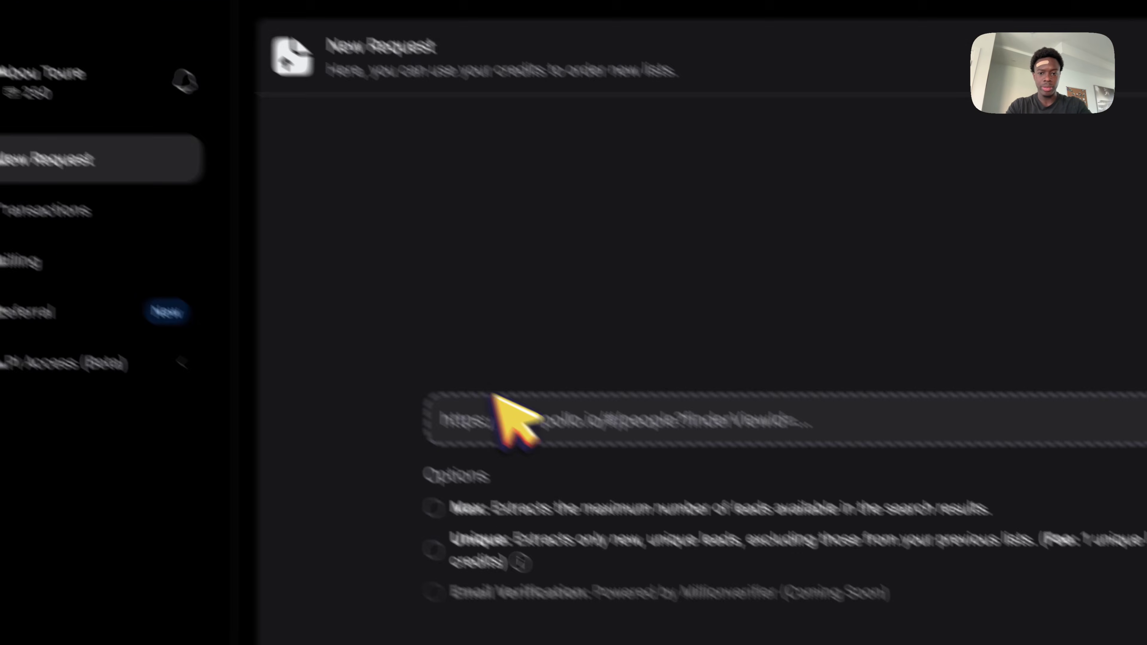
Paste the filtered Apollo search URL and review the 1,000 of 3,739 leads setting.
left_click(542, 436)
key("super+v")
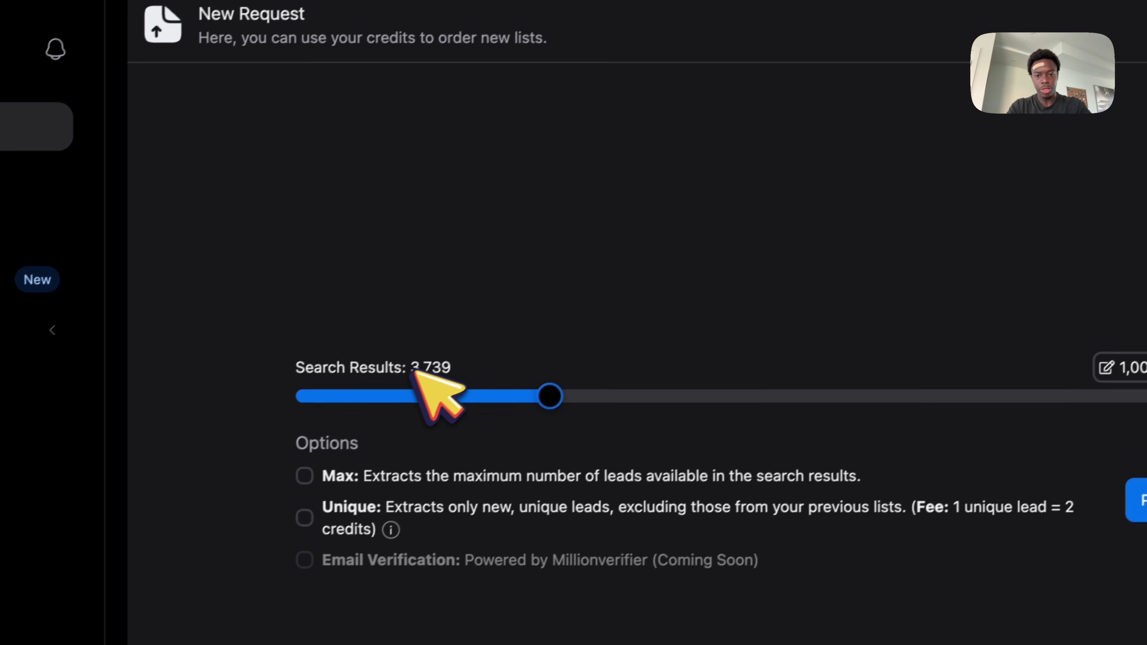
mouse_move(383, 492)
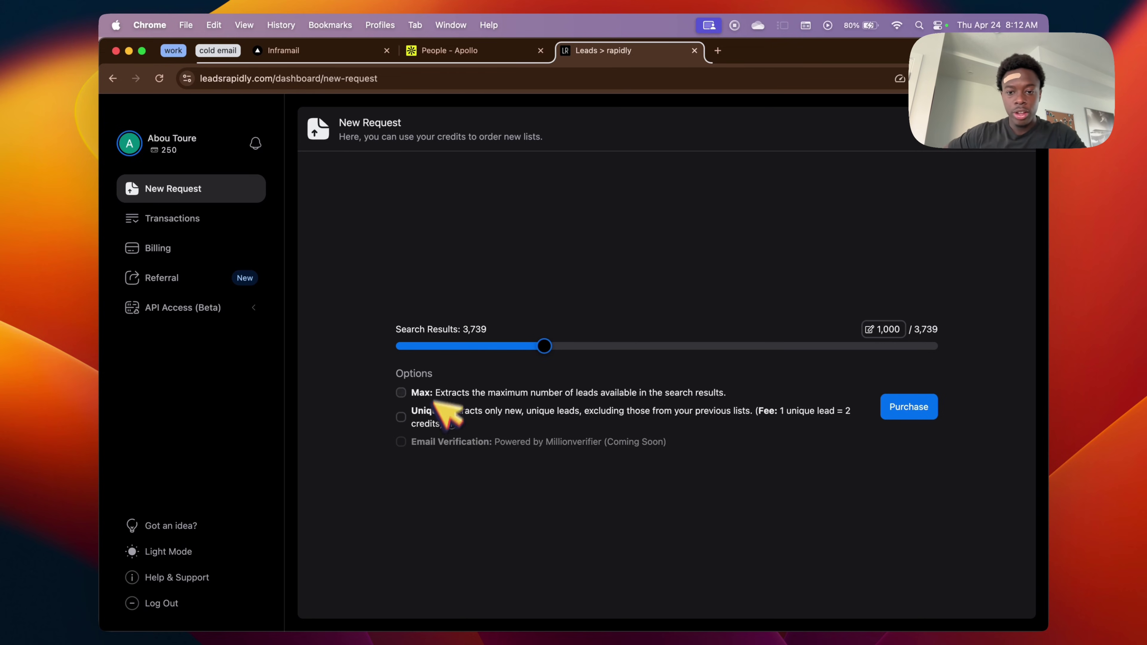
mouse_move(451, 424)
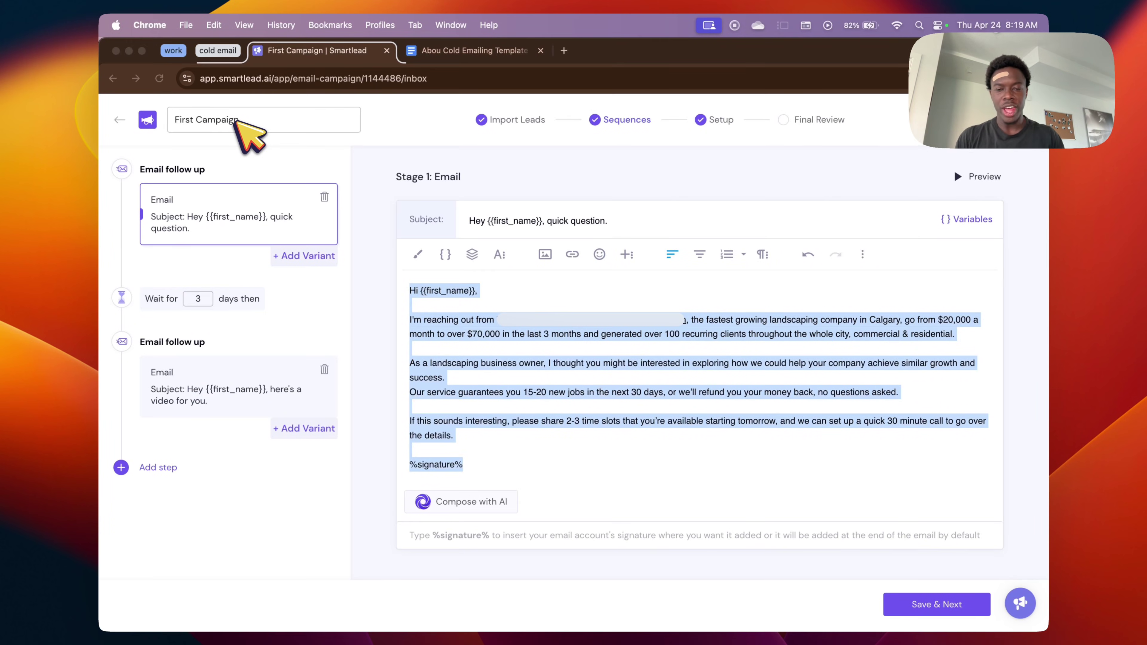
left_click(466, 53)
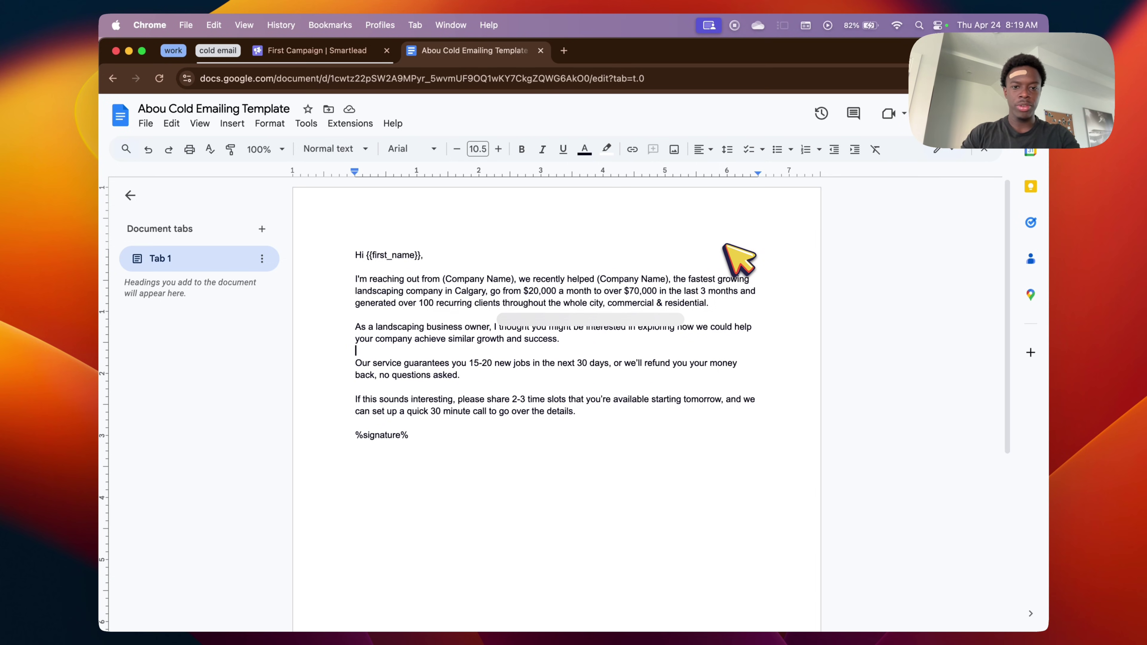
left_click(352, 50)
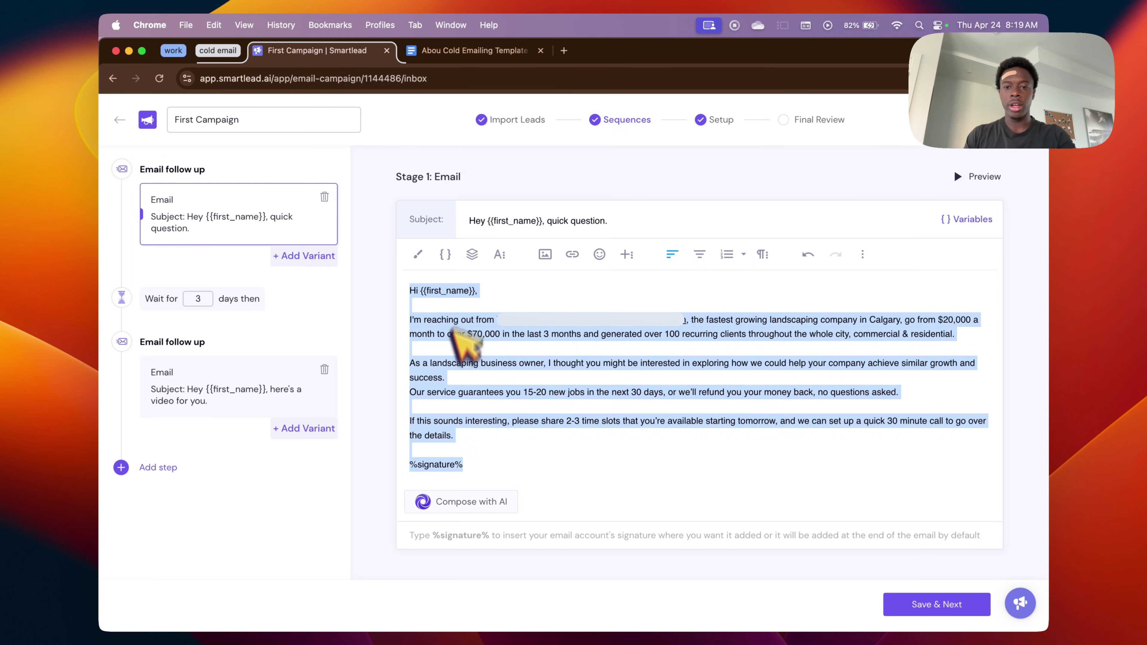
left_click(447, 364)
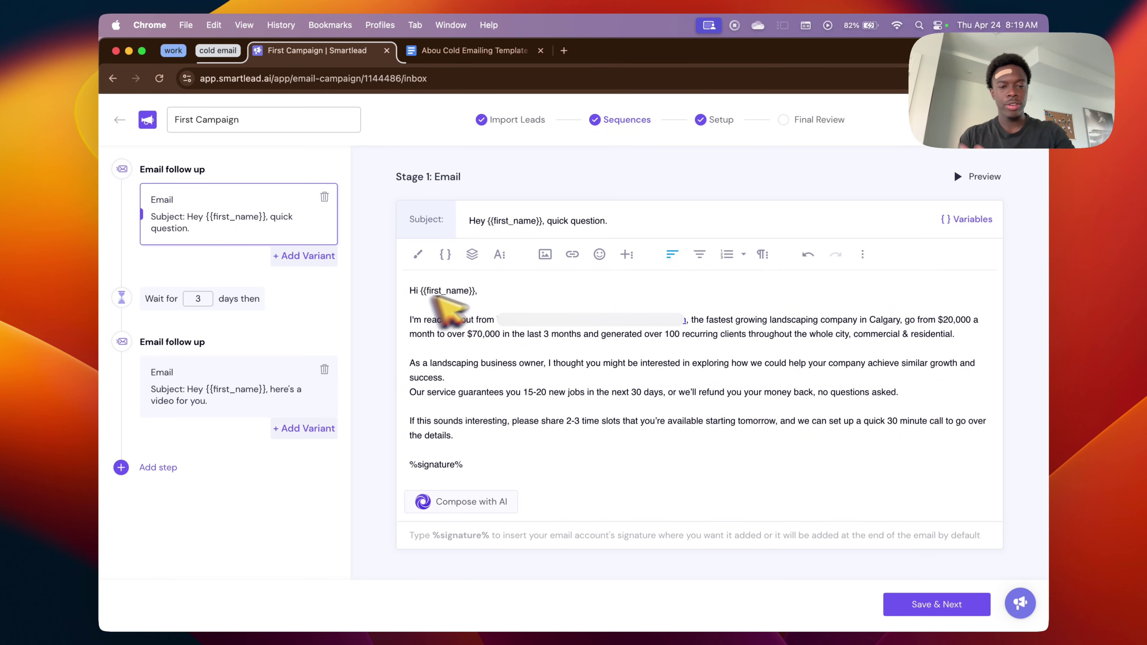
left_click_drag(416, 290, 474, 294)
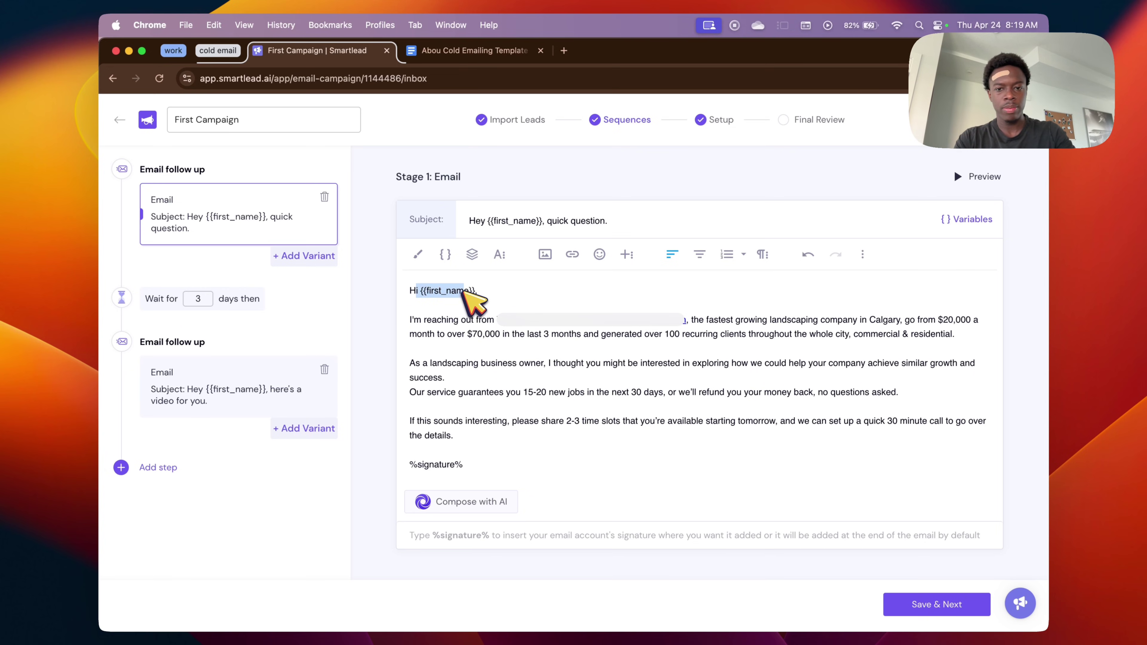
left_click(512, 302)
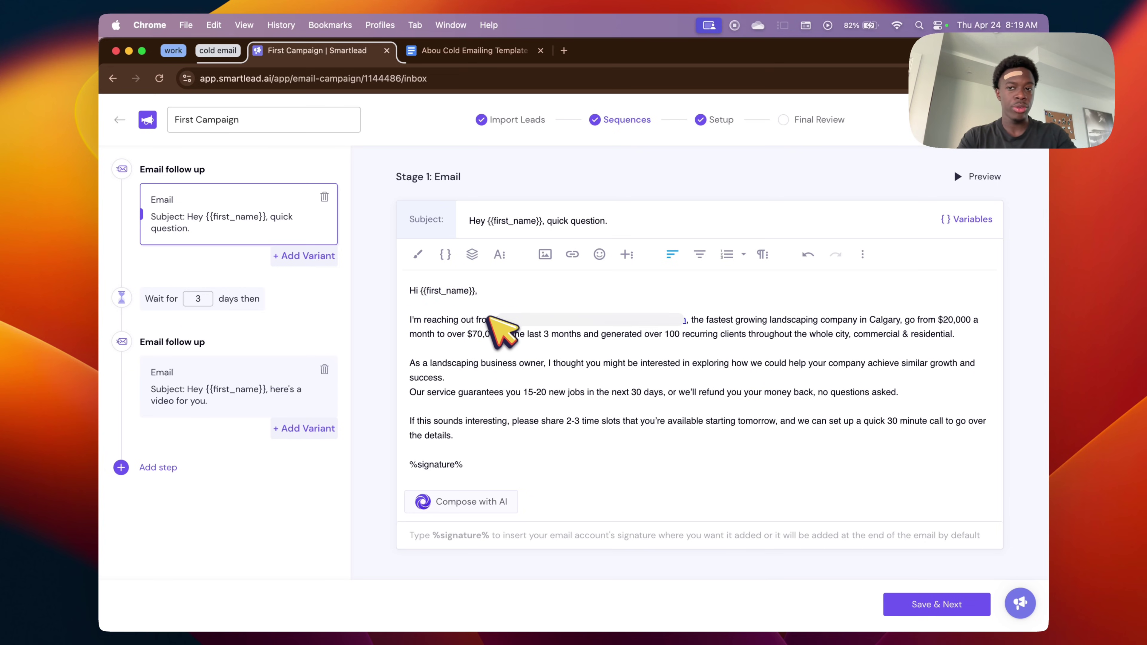
left_click(488, 49)
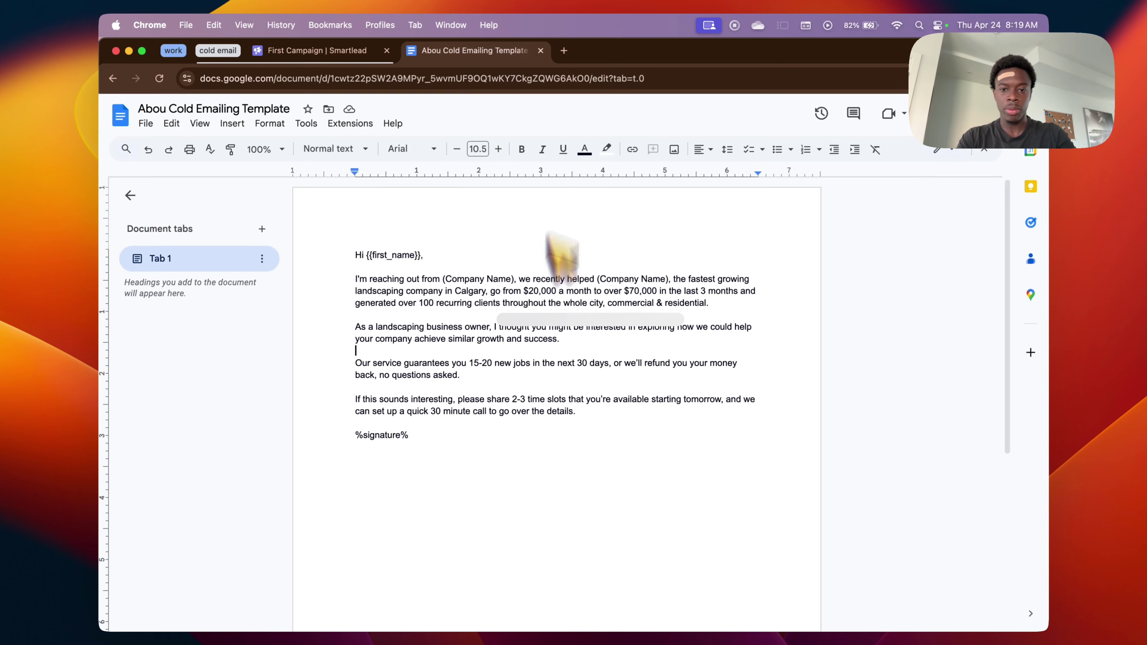
left_click(349, 50)
left_click_drag(477, 291, 405, 292)
left_click(471, 289)
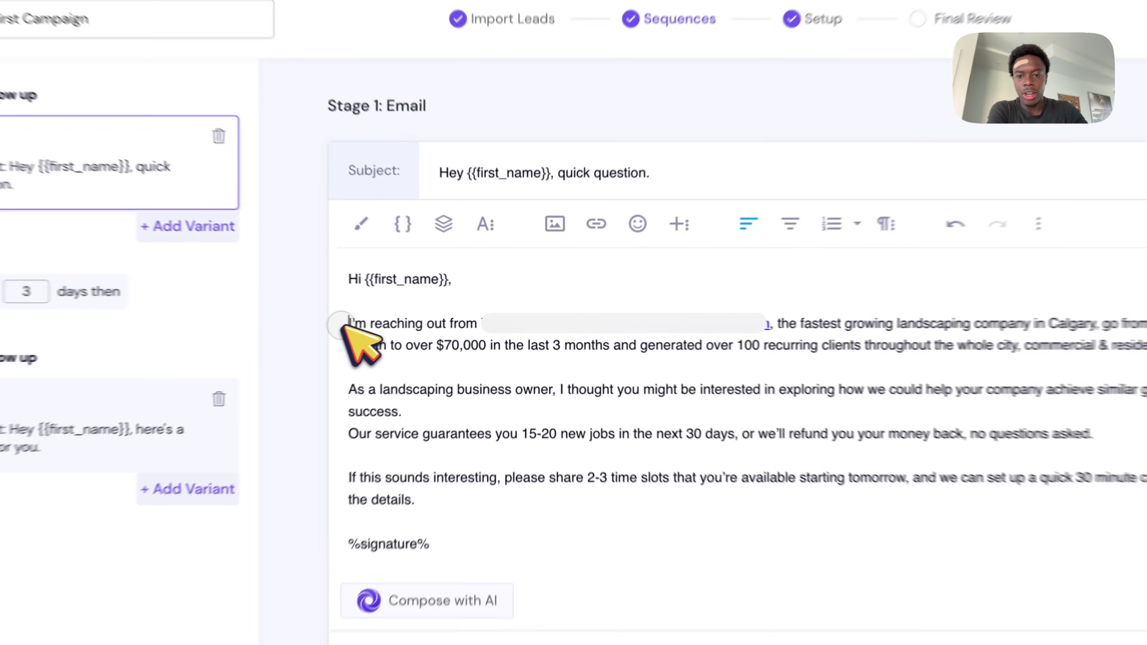
left_click_drag(410, 320, 717, 330)
left_click_drag(791, 326, 1105, 334)
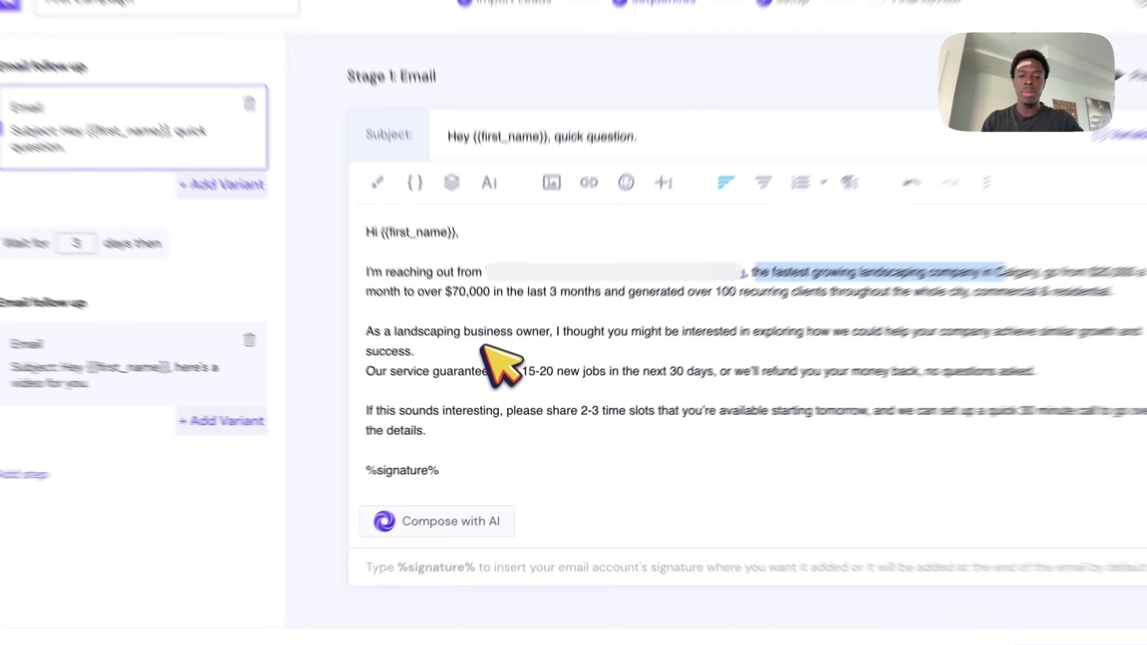
left_click_drag(387, 374, 852, 354)
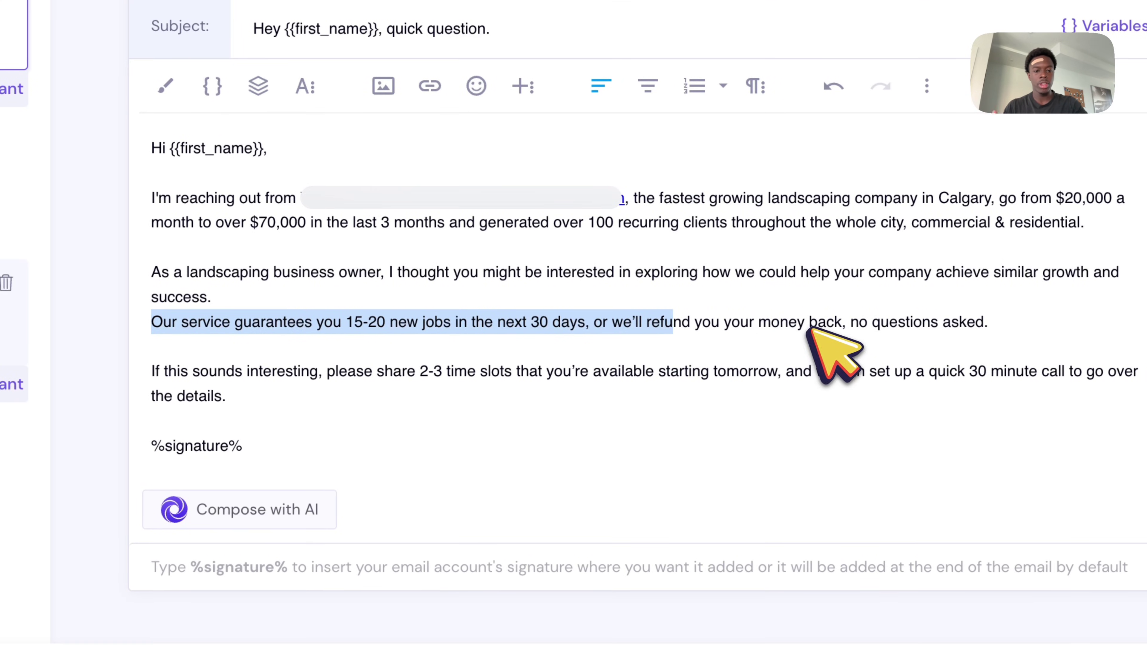
left_click(136, 378)
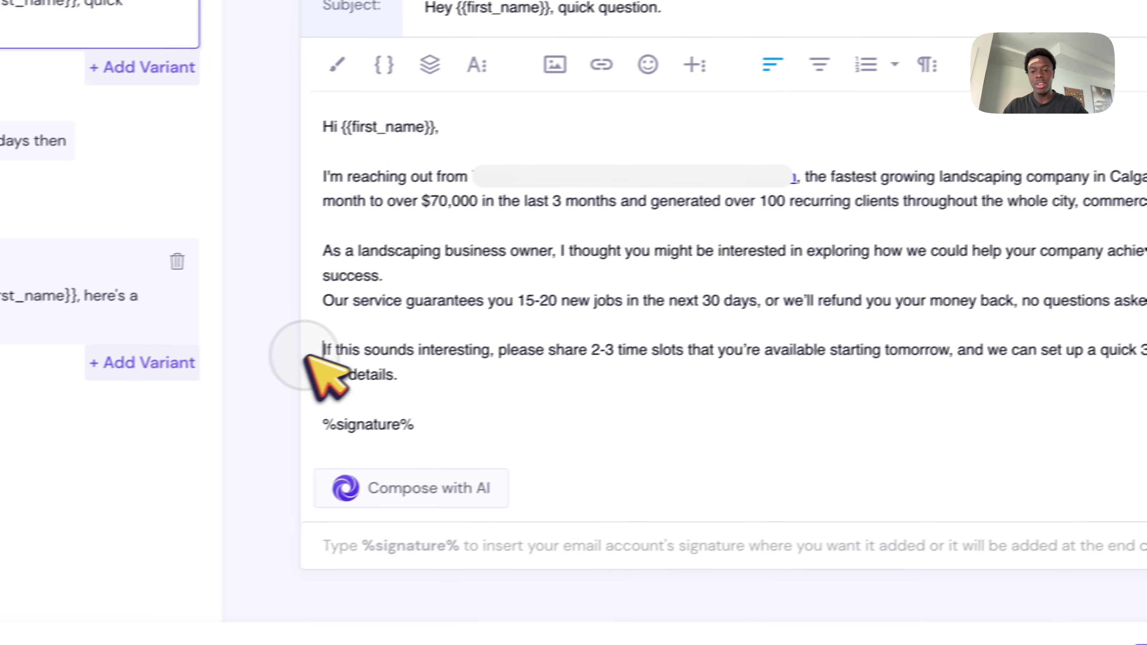
left_click_drag(307, 356, 707, 352)
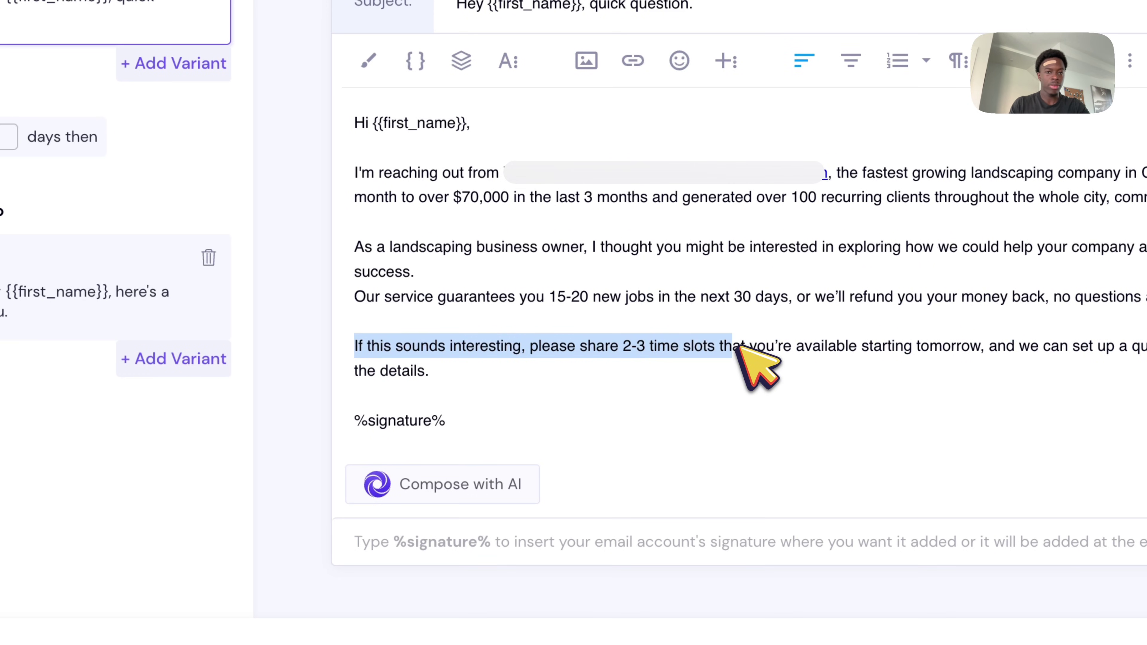